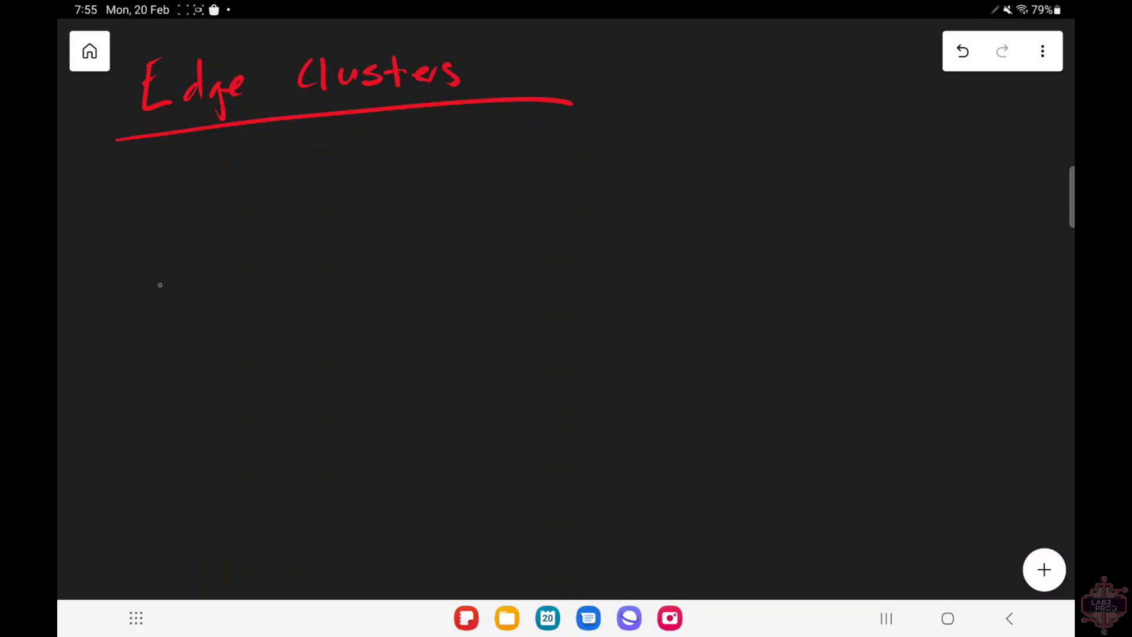
# Write 'USER → SDDC Manager' in green below the title
pyautogui.moveTo(148, 264); pyautogui.dragTo(169, 263)
pyautogui.moveTo(194, 256); pyautogui.dragTo(181, 282)
pyautogui.moveTo(201, 259)
pyautogui.mouseDown()
pyautogui.moveTo(219, 277)
pyautogui.moveTo(217, 266)
pyautogui.mouseUp()
pyautogui.moveTo(233, 245)
pyautogui.mouseDown()
pyautogui.moveTo(252, 270)
pyautogui.moveTo(305, 247)
pyautogui.mouseUp()
pyautogui.moveTo(303, 236); pyautogui.dragTo(307, 264)
pyautogui.moveTo(410, 233); pyautogui.dragTo(384, 261)
pyautogui.moveTo(422, 232)
pyautogui.mouseDown()
pyautogui.moveTo(424, 253)
pyautogui.moveTo(450, 250)
pyautogui.mouseUp()
pyautogui.moveTo(492, 223)
pyautogui.mouseDown()
pyautogui.moveTo(492, 247)
pyautogui.moveTo(554, 242)
pyautogui.mouseUp()
pyautogui.moveTo(581, 231); pyautogui.dragTo(585, 242)
pyautogui.moveTo(589, 242); pyautogui.dragTo(630, 235)
pyautogui.moveTo(638, 229); pyautogui.dragTo(701, 218)
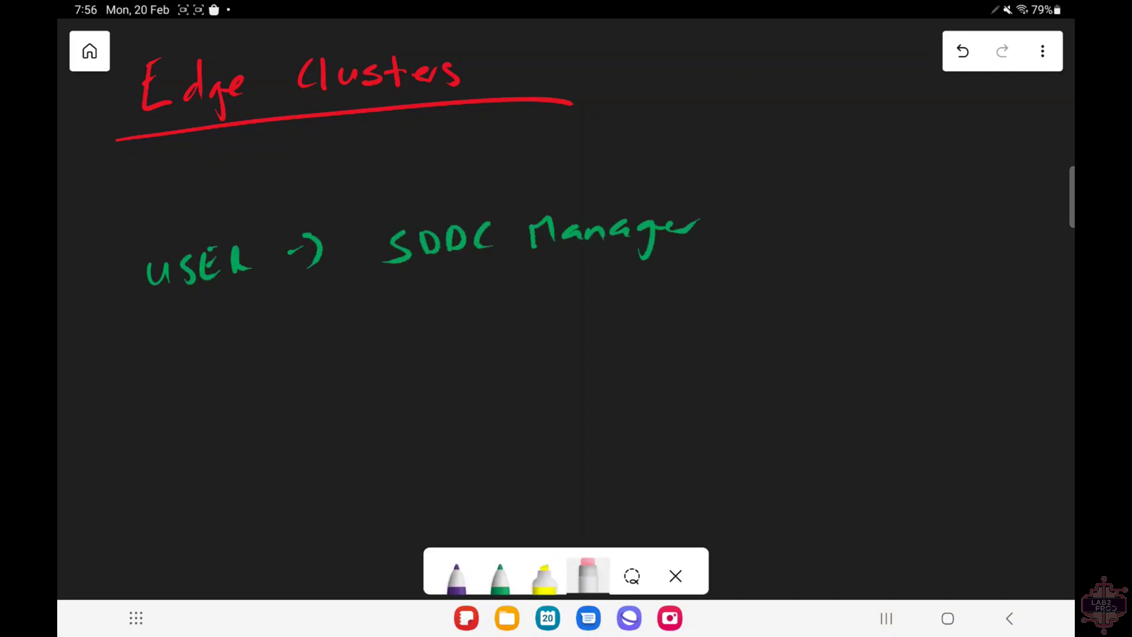
# Label the link into SDDC Manager with 'ui / API' in green
pyautogui.click(500, 575)
pyautogui.moveTo(428, 155); pyautogui.dragTo(457, 169)
pyautogui.moveTo(471, 151); pyautogui.dragTo(473, 166)
pyautogui.moveTo(513, 133); pyautogui.dragTo(502, 167)
pyautogui.moveTo(524, 168); pyautogui.dragTo(567, 142)
pyautogui.moveTo(577, 133); pyautogui.dragTo(579, 157)
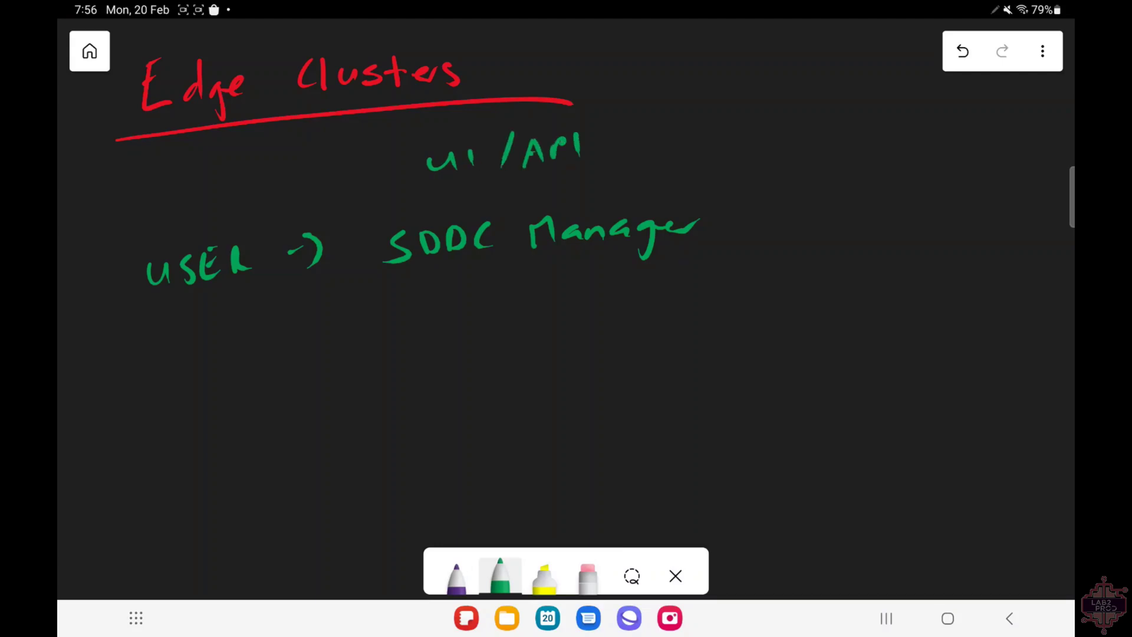
# Draw an arrow from SDDC Manager to 'NSX' and label it 'Deploy'
pyautogui.moveTo(738, 223); pyautogui.dragTo(779, 217)
pyautogui.moveTo(756, 205)
pyautogui.mouseDown()
pyautogui.moveTo(786, 234)
pyautogui.moveTo(845, 201)
pyautogui.mouseUp()
pyautogui.moveTo(867, 203)
pyautogui.mouseDown()
pyautogui.moveTo(851, 230)
pyautogui.moveTo(891, 225)
pyautogui.mouseUp()
pyautogui.moveTo(889, 200); pyautogui.dragTo(872, 226)
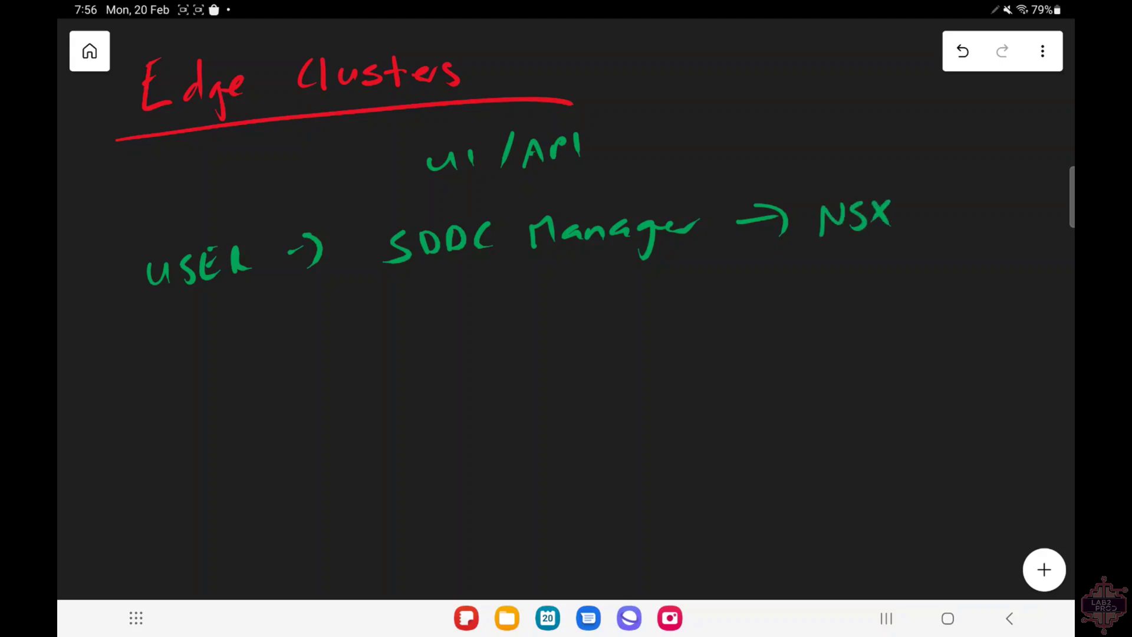
pyautogui.moveTo(831, 135); pyautogui.dragTo(833, 151)
pyautogui.moveTo(852, 145); pyautogui.dragTo(866, 149)
pyautogui.moveTo(870, 155)
pyautogui.mouseDown()
pyautogui.moveTo(886, 136)
pyautogui.moveTo(893, 144)
pyautogui.mouseUp()
pyautogui.moveTo(908, 134); pyautogui.dragTo(906, 137)
pyautogui.moveTo(919, 133); pyautogui.dragTo(931, 170)
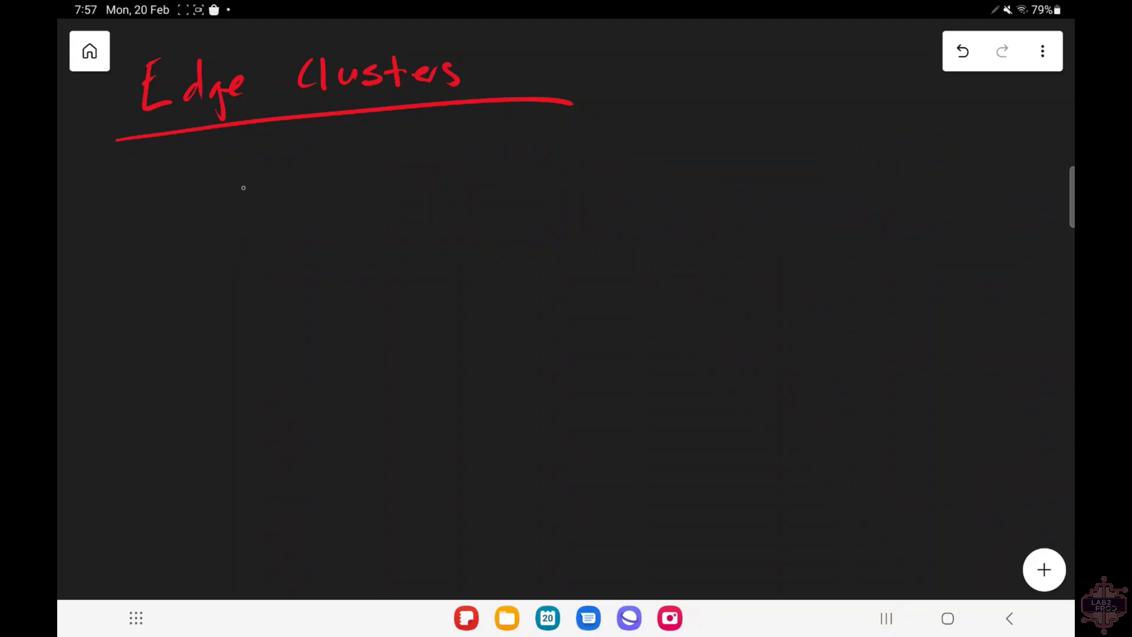
# Draw yellow boxed 'ToR1' and 'ToR2' switch labels
pyautogui.moveTo(245, 185); pyautogui.dragTo(248, 220)
pyautogui.moveTo(221, 188); pyautogui.dragTo(298, 190)
pyautogui.moveTo(315, 185); pyautogui.dragTo(314, 211)
pyautogui.moveTo(334, 188)
pyautogui.mouseDown()
pyautogui.moveTo(341, 207)
pyautogui.moveTo(368, 208)
pyautogui.mouseUp()
pyautogui.moveTo(602, 176)
pyautogui.mouseDown()
pyautogui.moveTo(630, 203)
pyautogui.moveTo(638, 170)
pyautogui.mouseUp()
pyautogui.moveTo(667, 177); pyautogui.dragTo(664, 176)
pyautogui.moveTo(684, 192); pyautogui.dragTo(761, 189)
pyautogui.moveTo(614, 144)
pyautogui.mouseDown()
pyautogui.moveTo(577, 239)
pyautogui.moveTo(613, 142)
pyautogui.mouseUp()
pyautogui.moveTo(210, 167)
pyautogui.mouseDown()
pyautogui.moveTo(286, 277)
pyautogui.moveTo(223, 173)
pyautogui.mouseUp()
# Add boxed edge nodes EN1 and EN2 and link both to ToR1 and ToR2
pyautogui.scroll(-3, 566, 295)
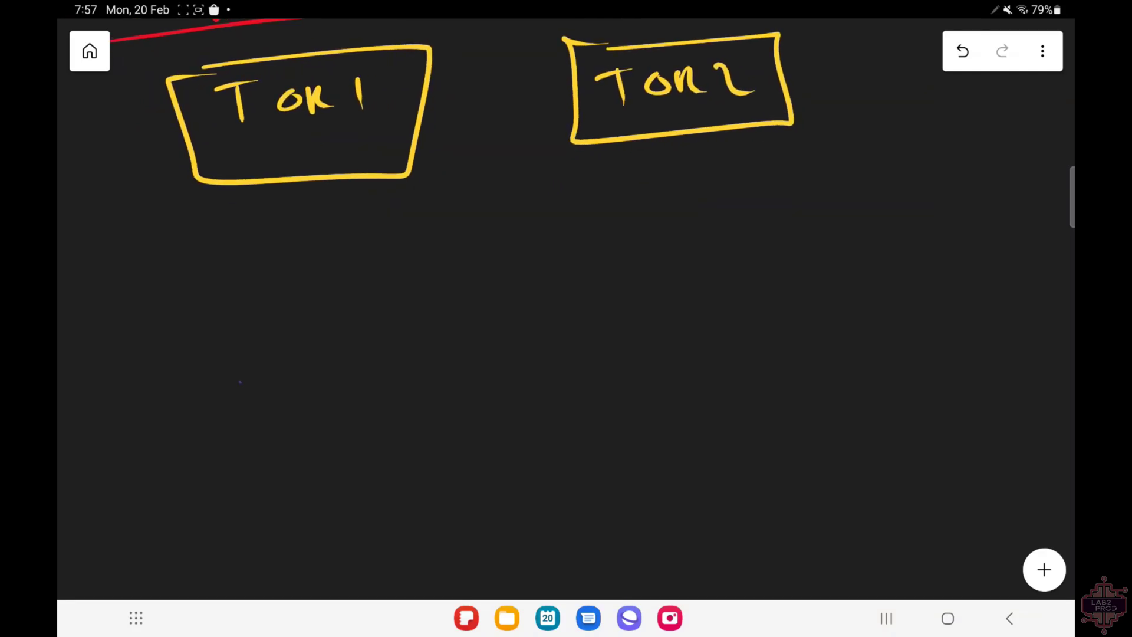
pyautogui.moveTo(240, 380); pyautogui.dragTo(258, 420)
pyautogui.moveTo(241, 401); pyautogui.dragTo(304, 380)
pyautogui.moveTo(316, 372); pyautogui.dragTo(328, 403)
pyautogui.moveTo(630, 373)
pyautogui.mouseDown()
pyautogui.moveTo(655, 411)
pyautogui.moveTo(683, 382)
pyautogui.mouseUp()
pyautogui.moveTo(702, 377); pyautogui.dragTo(738, 400)
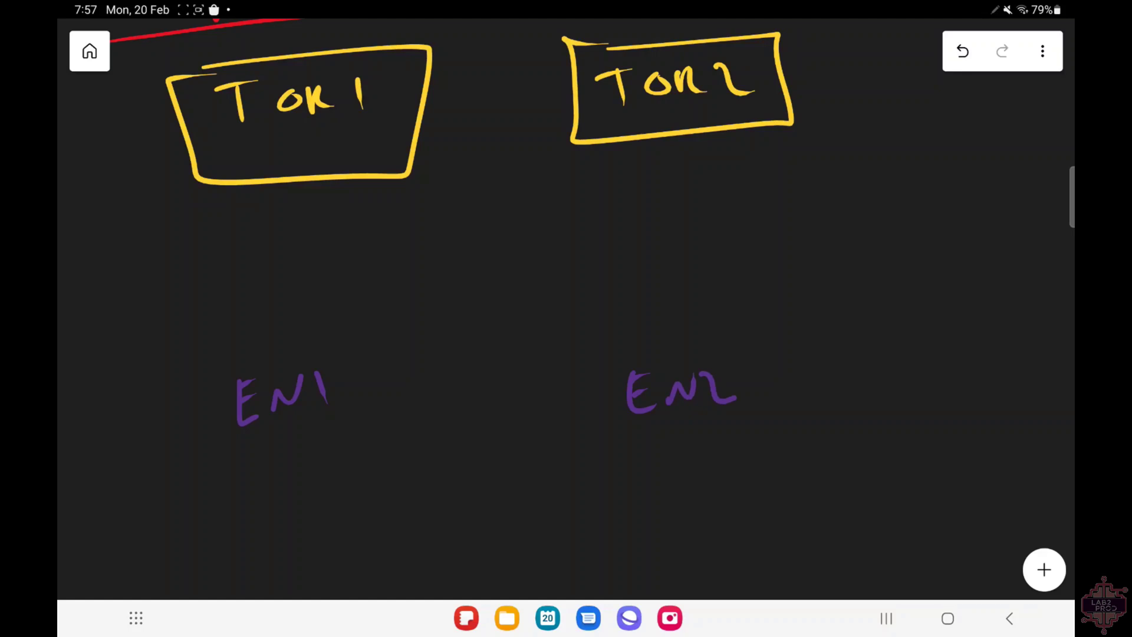
pyautogui.moveTo(617, 349)
pyautogui.mouseDown()
pyautogui.moveTo(765, 439)
pyautogui.moveTo(599, 357)
pyautogui.mouseUp()
pyautogui.moveTo(255, 352)
pyautogui.mouseDown()
pyautogui.moveTo(294, 445)
pyautogui.moveTo(262, 341)
pyautogui.mouseUp()
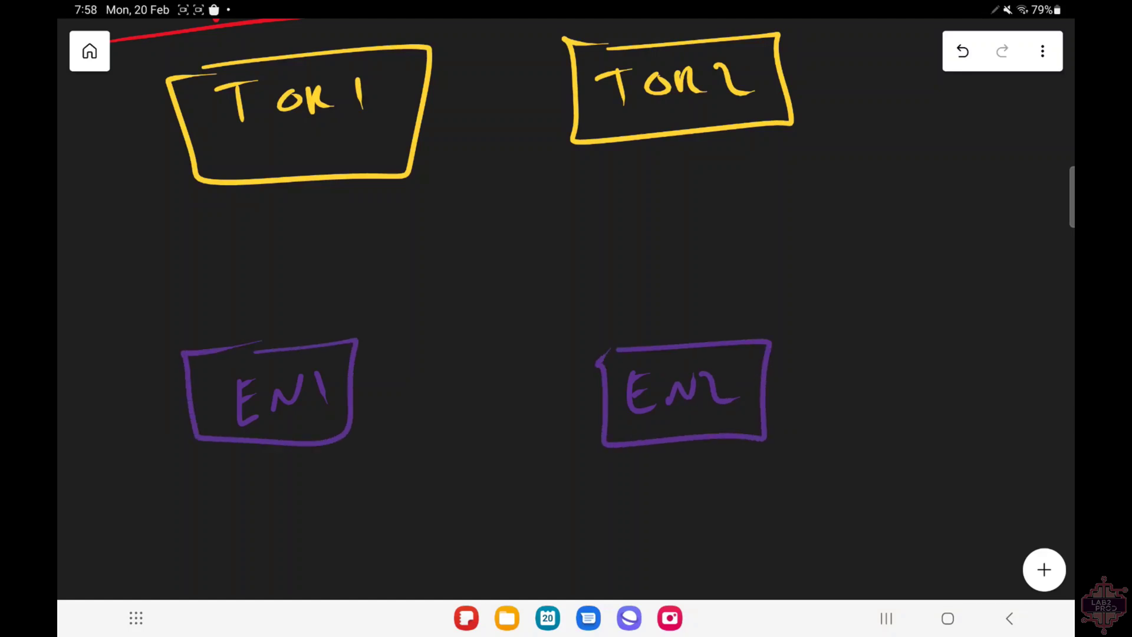
pyautogui.moveTo(280, 183)
pyautogui.mouseDown()
pyautogui.moveTo(281, 358)
pyautogui.moveTo(653, 316)
pyautogui.moveTo(705, 344)
pyautogui.mouseUp()
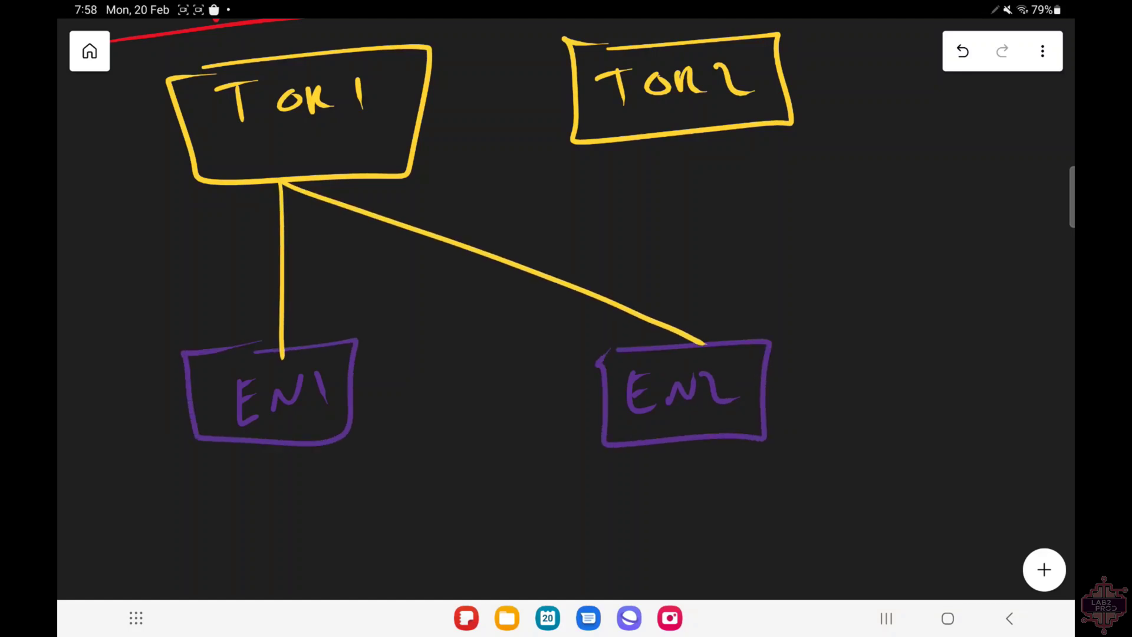
pyautogui.moveTo(676, 135); pyautogui.dragTo(283, 356)
pyautogui.moveTo(672, 137); pyautogui.dragTo(690, 349)
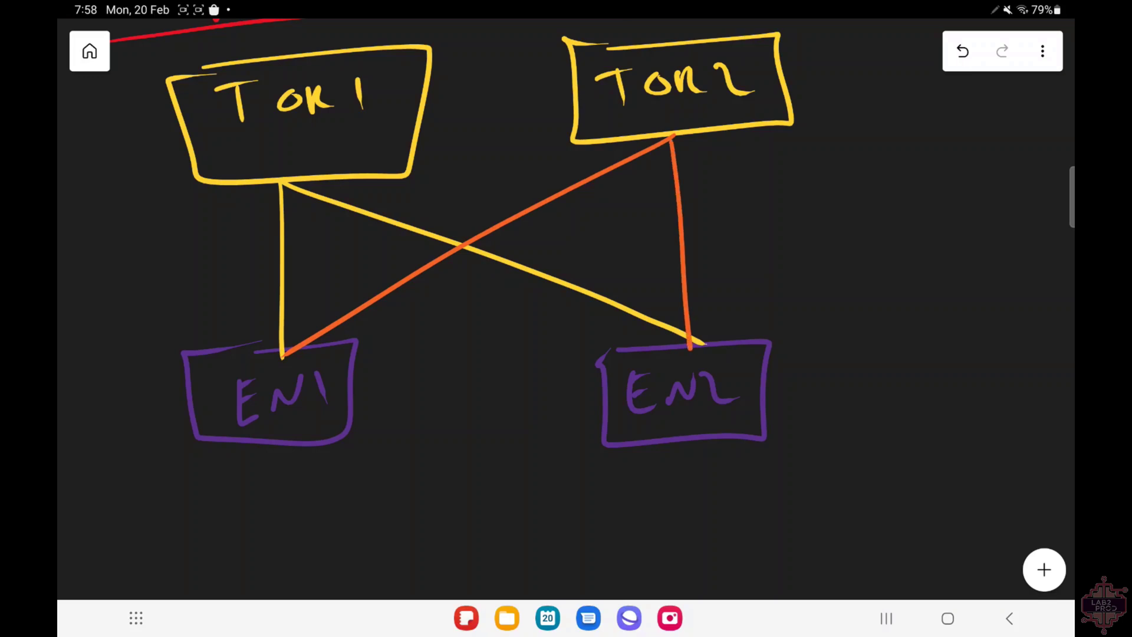
# Label the ToR2 links 'VLAN 11' and the ToR1 links 'VLAN 10'
pyautogui.moveTo(737, 204); pyautogui.dragTo(758, 204)
pyautogui.moveTo(765, 197)
pyautogui.mouseDown()
pyautogui.moveTo(786, 215)
pyautogui.moveTo(809, 214)
pyautogui.mouseUp()
pyautogui.moveTo(813, 214); pyautogui.dragTo(852, 207)
pyautogui.moveTo(860, 191); pyautogui.dragTo(862, 216)
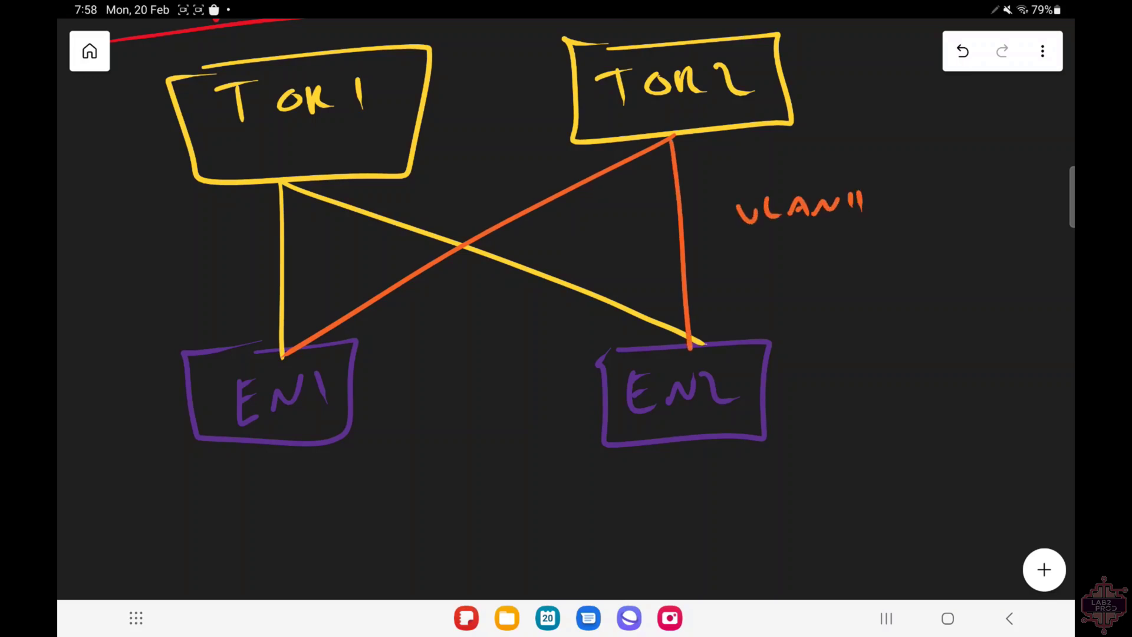
pyautogui.moveTo(113, 258); pyautogui.dragTo(136, 257)
pyautogui.moveTo(142, 246)
pyautogui.mouseDown()
pyautogui.moveTo(153, 269)
pyautogui.moveTo(176, 265)
pyautogui.mouseUp()
pyautogui.moveTo(179, 269); pyautogui.dragTo(200, 251)
pyautogui.moveTo(219, 246); pyautogui.dragTo(235, 242)
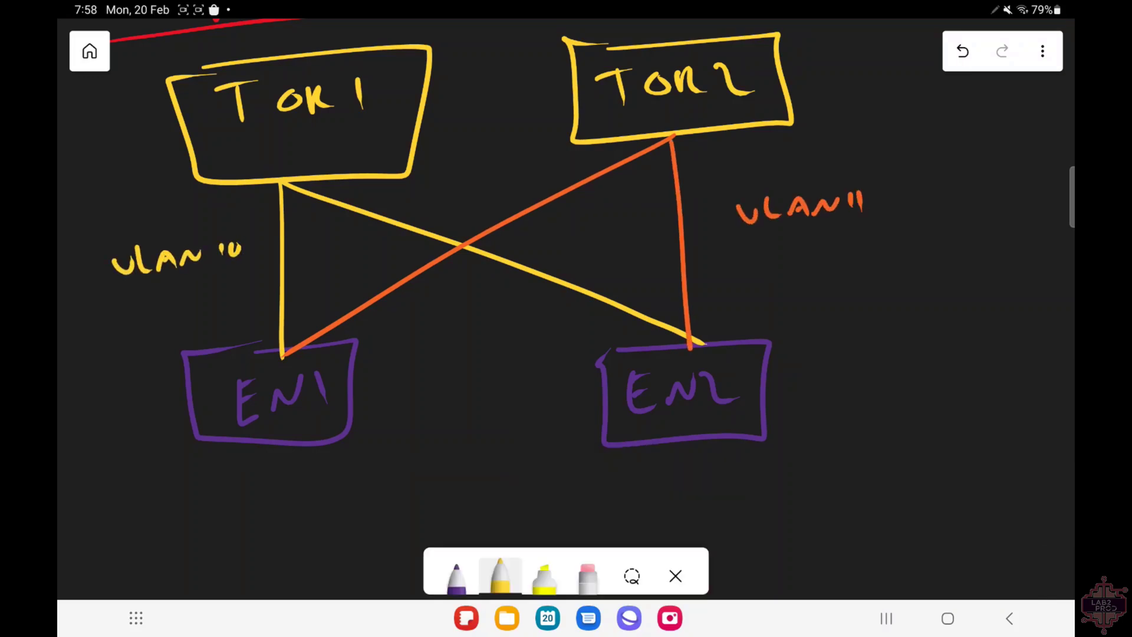
# Add a red 'BGP / static' routing note beside ToR2
pyautogui.scroll(2, 566, 295)
pyautogui.click(963, 51)
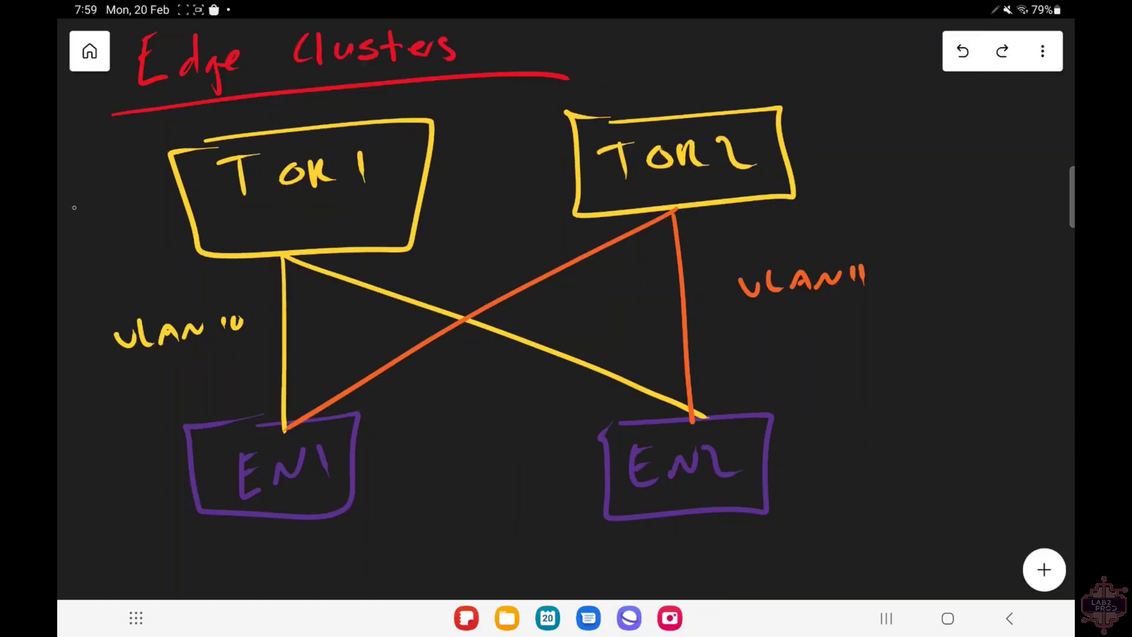
pyautogui.moveTo(77, 207); pyautogui.dragTo(853, 155)
pyautogui.moveTo(873, 101); pyautogui.dragTo(903, 125)
pyautogui.moveTo(920, 123)
pyautogui.mouseDown()
pyautogui.moveTo(934, 110)
pyautogui.moveTo(951, 136)
pyautogui.moveTo(891, 174)
pyautogui.mouseUp()
pyautogui.moveTo(913, 152)
pyautogui.mouseDown()
pyautogui.moveTo(939, 160)
pyautogui.moveTo(950, 151)
pyautogui.mouseUp()
pyautogui.moveTo(944, 159)
pyautogui.mouseDown()
pyautogui.moveTo(1012, 151)
pyautogui.moveTo(1032, 165)
pyautogui.mouseUp()
pyautogui.moveTo(1038, 141)
pyautogui.mouseDown()
pyautogui.moveTo(1044, 166)
pyautogui.moveTo(1061, 150)
pyautogui.mouseUp()
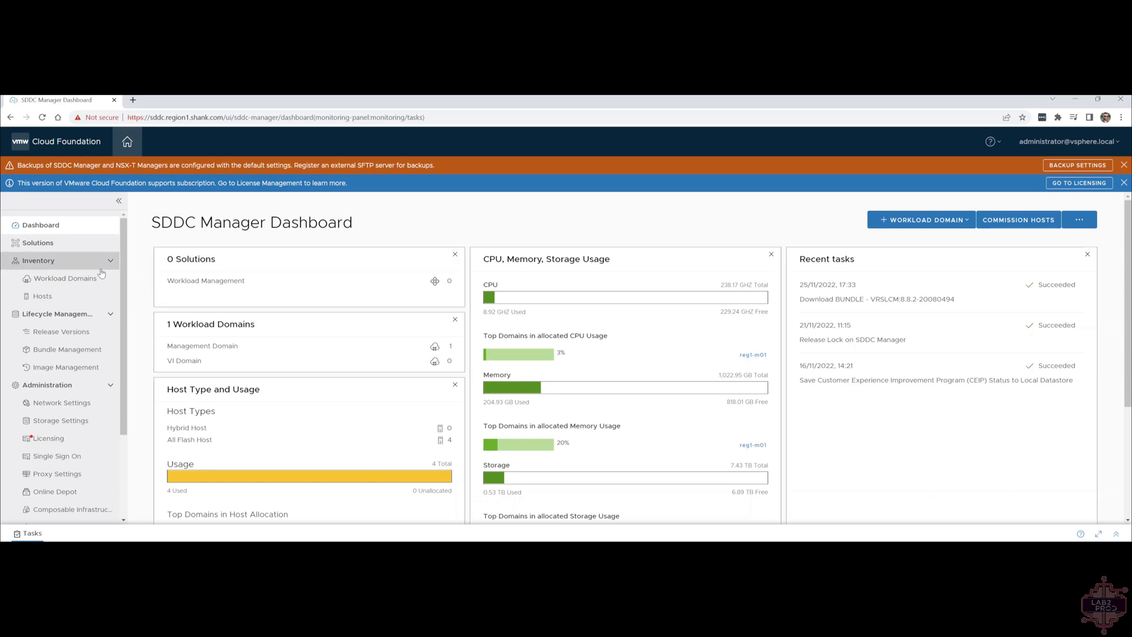
# Open Workload Domains and the actions menu for the reg1-m01 management domain
pyautogui.click(64, 279)
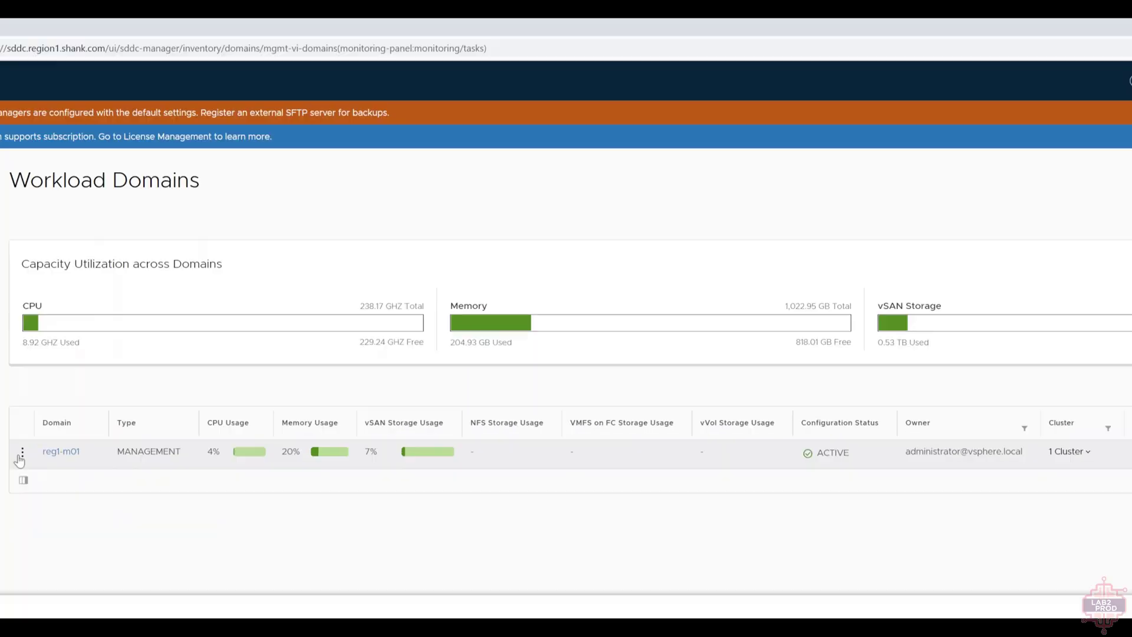
pyautogui.click(21, 456)
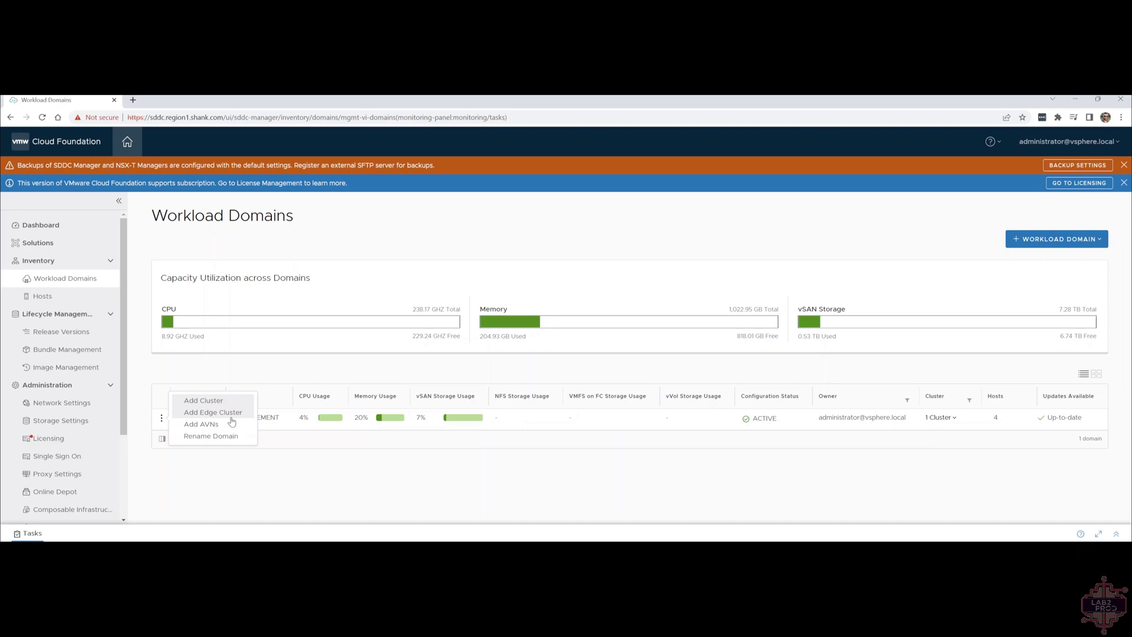
# Choose Add Edge Cluster for reg1-m01, select all prerequisites, and begin the wizard
pyautogui.click(230, 415)
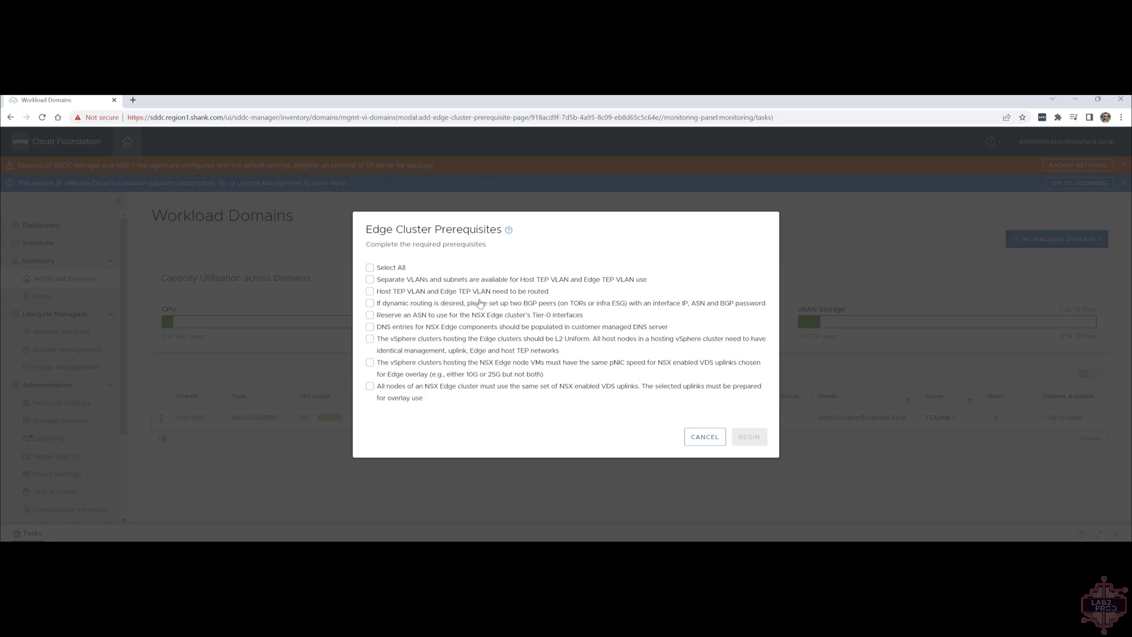
pyautogui.click(392, 269)
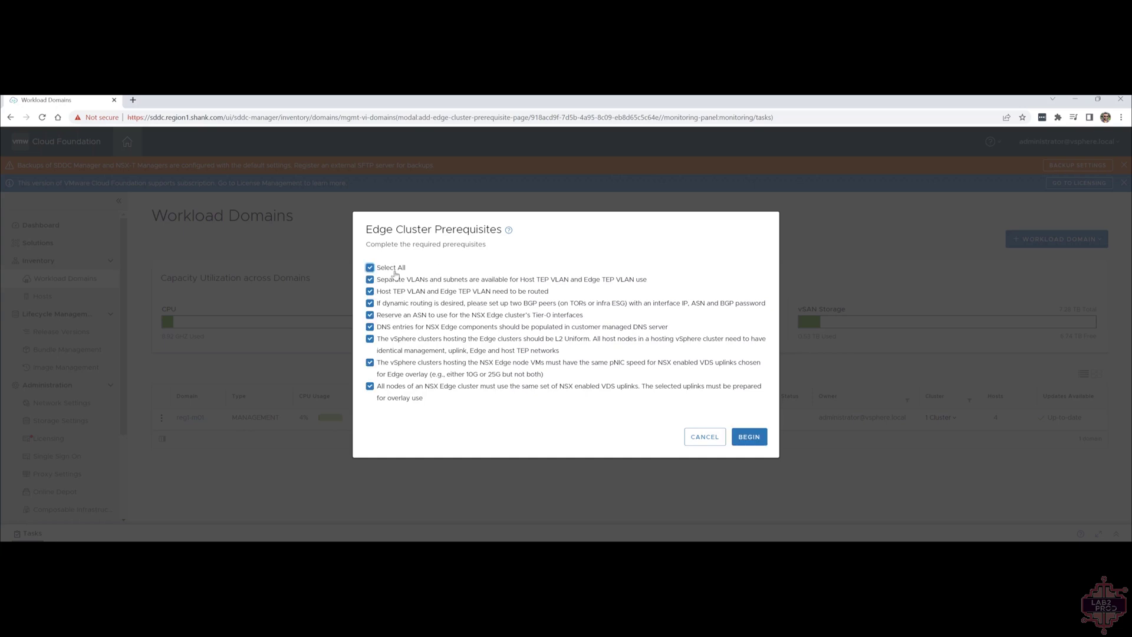
pyautogui.click(747, 437)
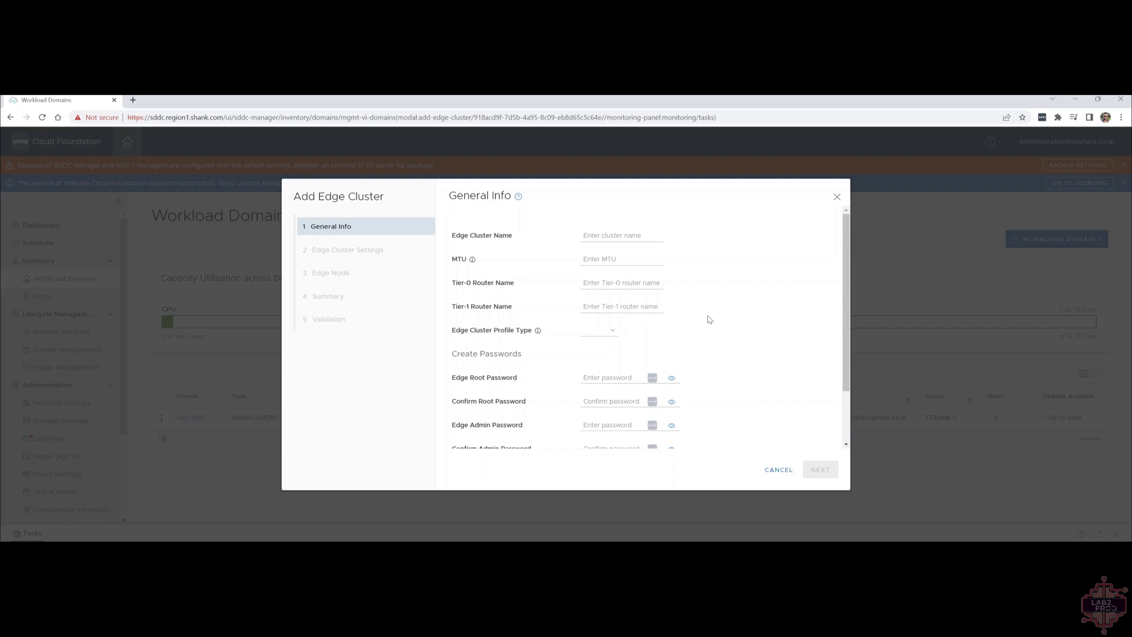
# Fill General Info with routers wld-t0 and wld-t1, Default profile type and edge passwords
pyautogui.click(609, 349)
pyautogui.scroll(-1, 635, 425)
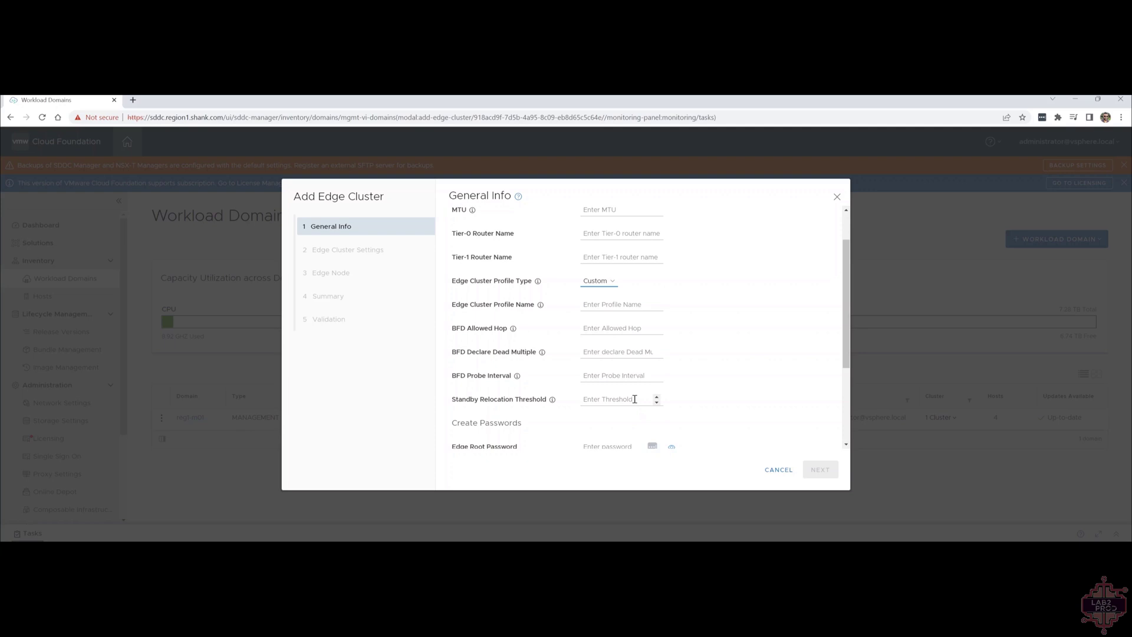
pyautogui.click(597, 281)
pyautogui.click(602, 298)
pyautogui.scroll(-1, 606, 400)
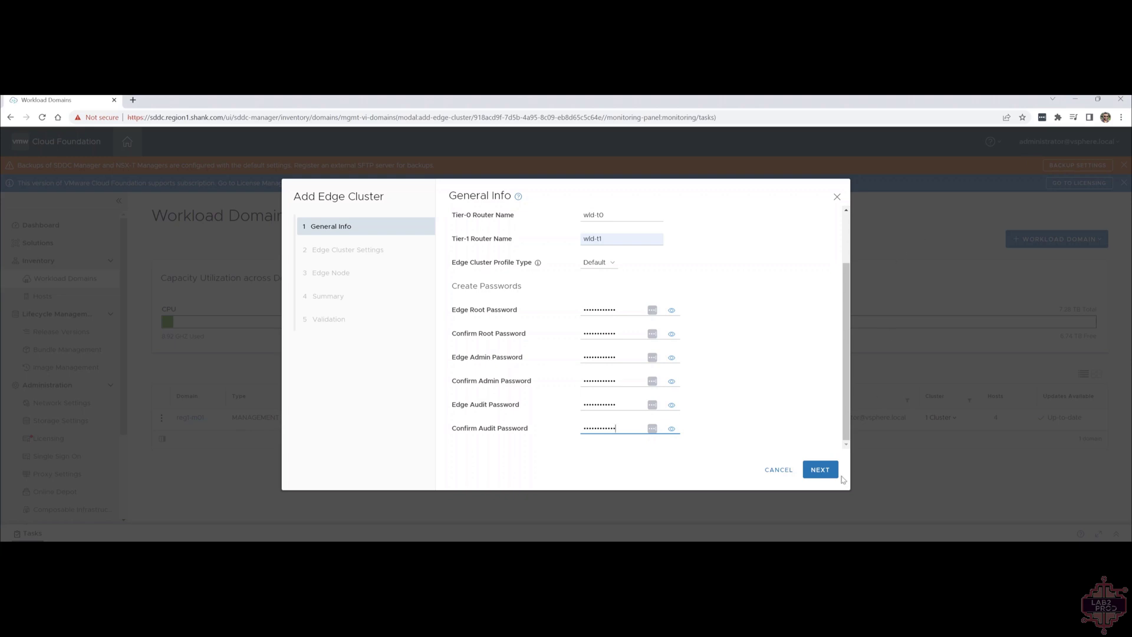
pyautogui.click(819, 469)
pyautogui.scroll(1, 634, 300)
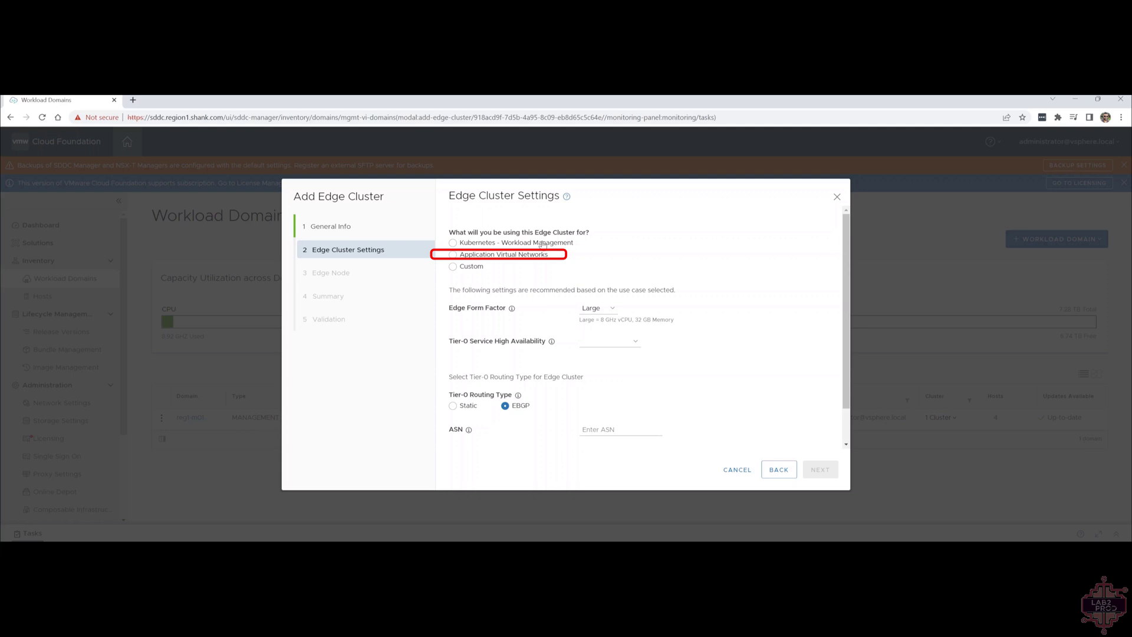
# Choose Application Virtual Networks, keeping Medium form factor and Active-Active Tier-0 availability
pyautogui.click(471, 267)
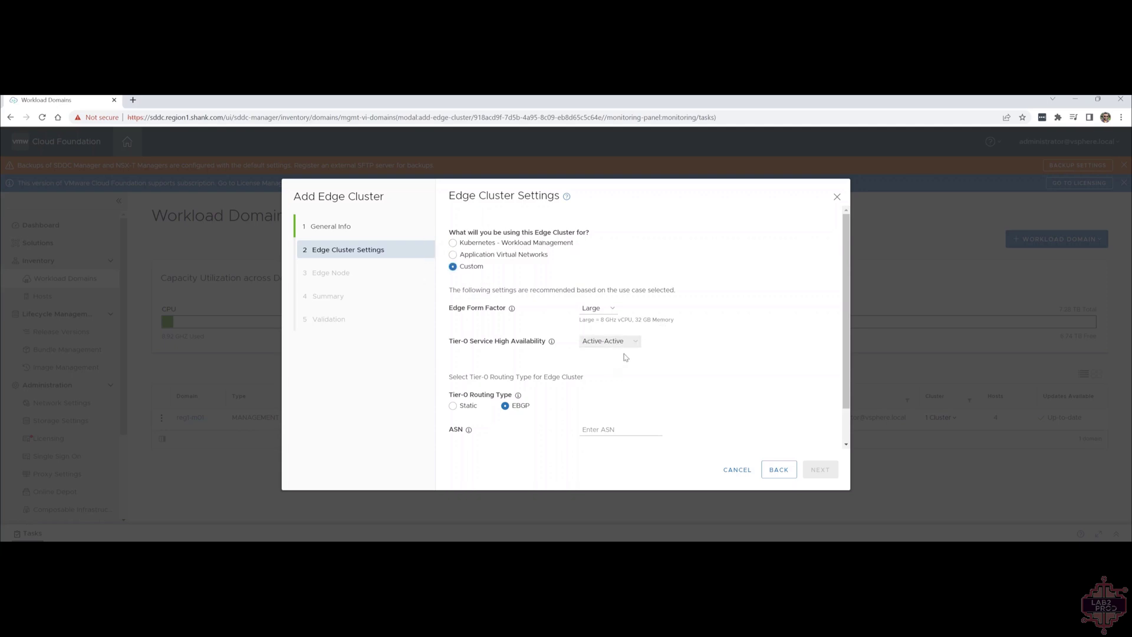
pyautogui.click(533, 255)
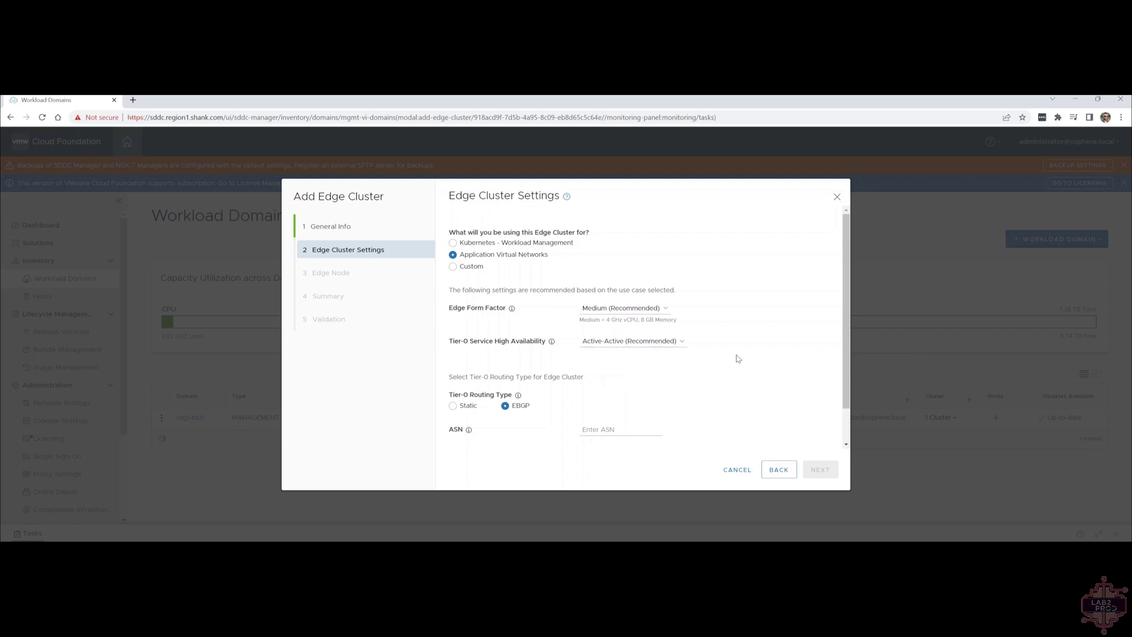
pyautogui.scroll(-1, 738, 358)
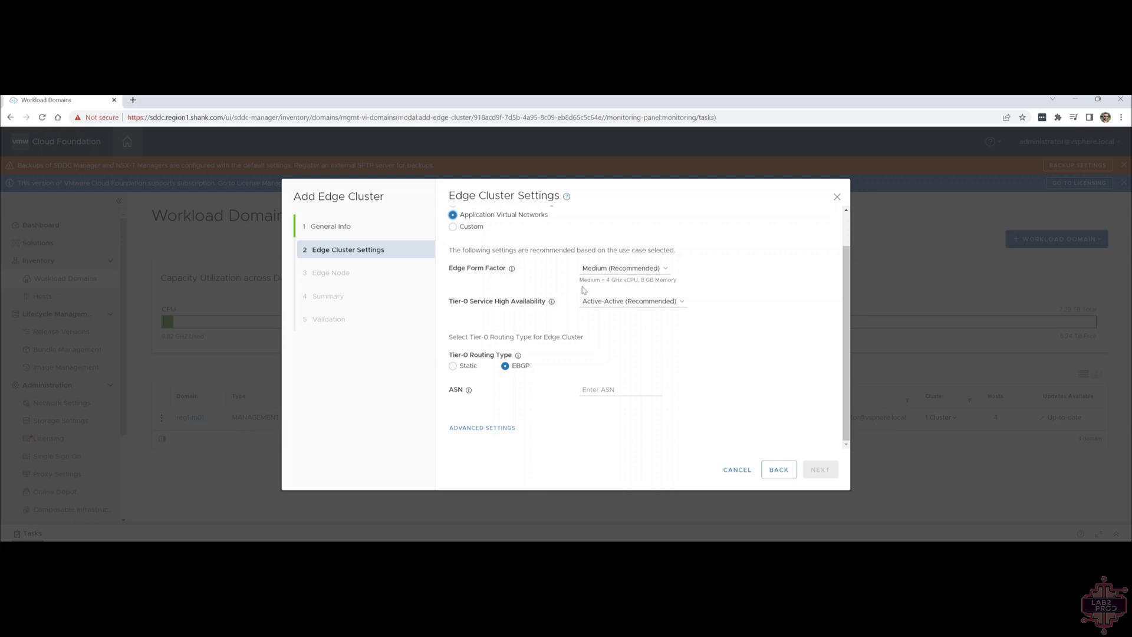
# Set ASN 65000, keep default transit subnets 100.64.0.0/16 and 169.254.0.0/24, and continue
pyautogui.click(608, 392)
pyautogui.write('65000')
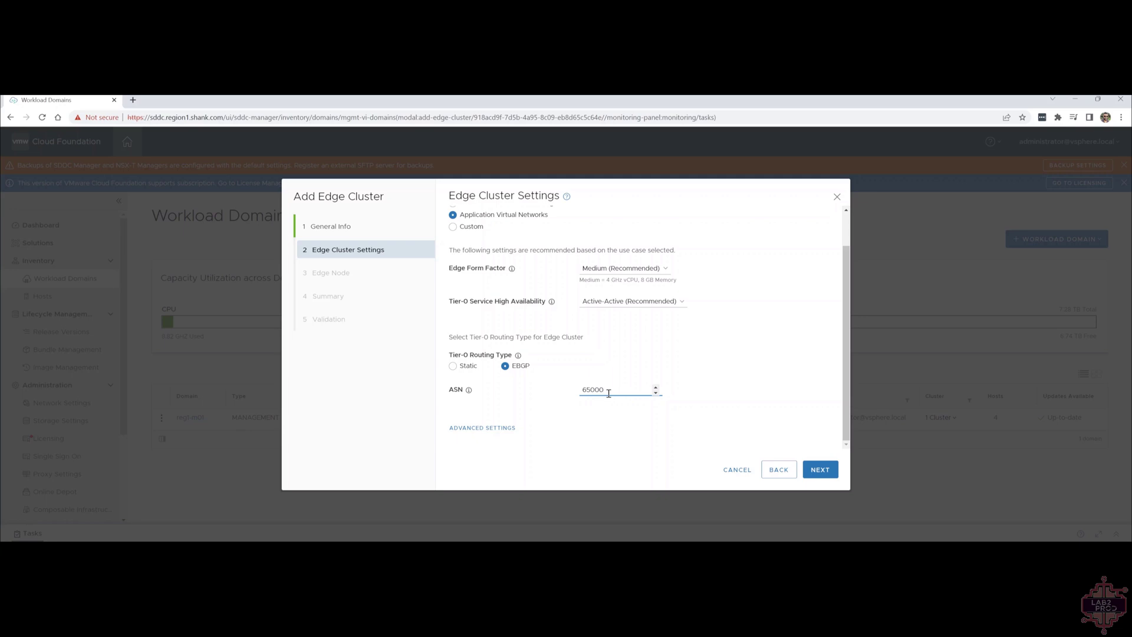
pyautogui.click(484, 428)
pyautogui.scroll(-3, 506, 424)
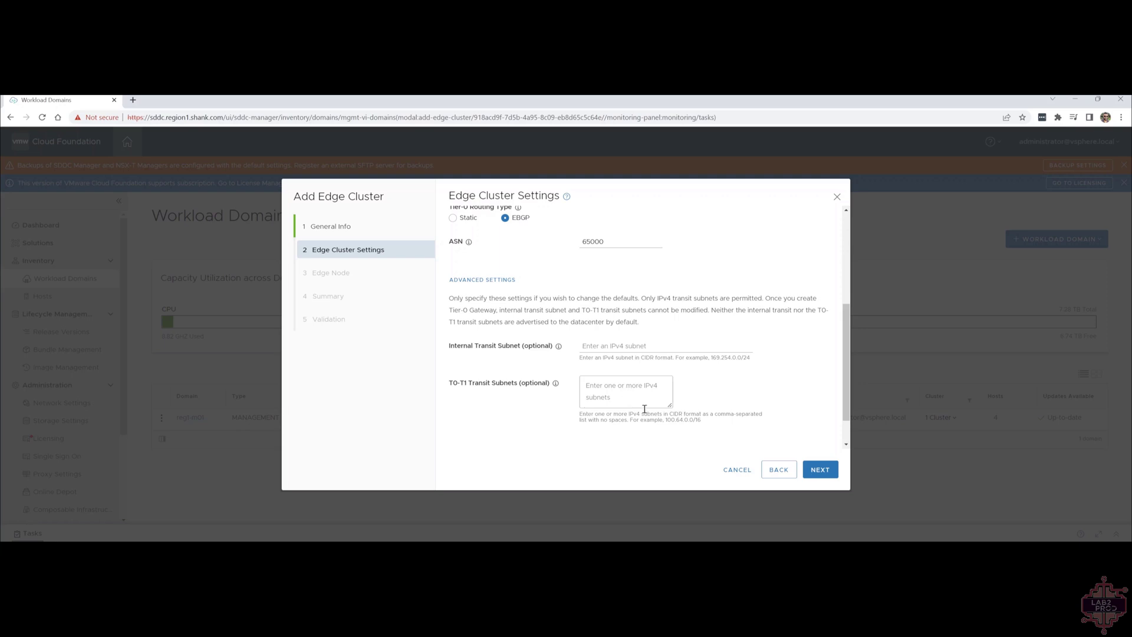
pyautogui.moveTo(662, 420); pyautogui.dragTo(710, 422)
pyautogui.click(731, 428)
pyautogui.moveTo(712, 356); pyautogui.dragTo(765, 361)
pyautogui.scroll(-1, 766, 363)
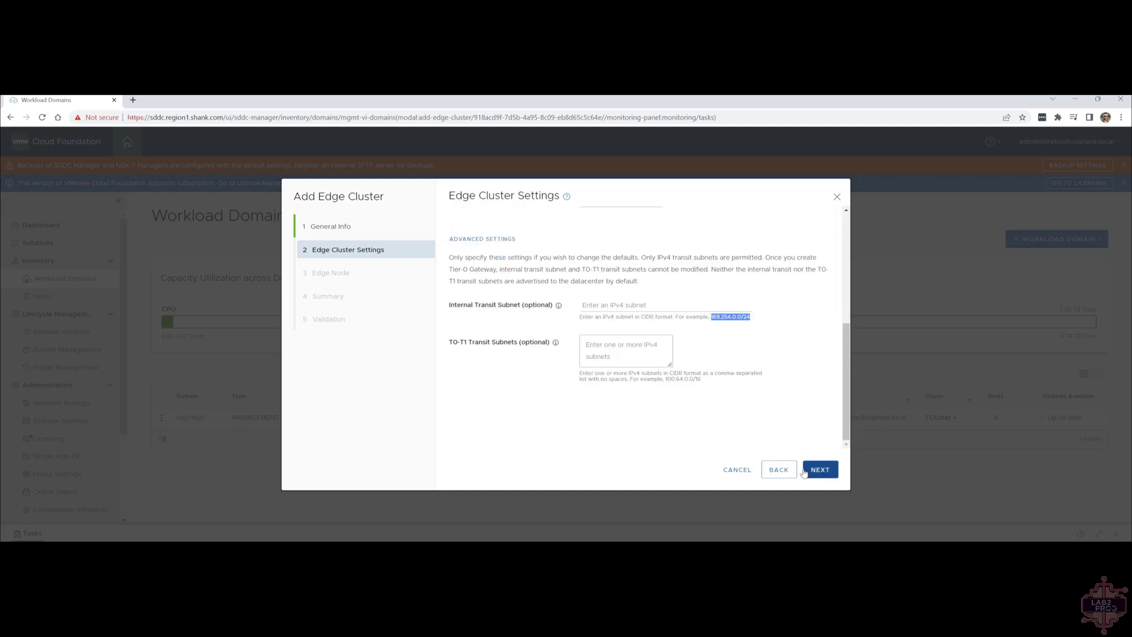
pyautogui.click(821, 470)
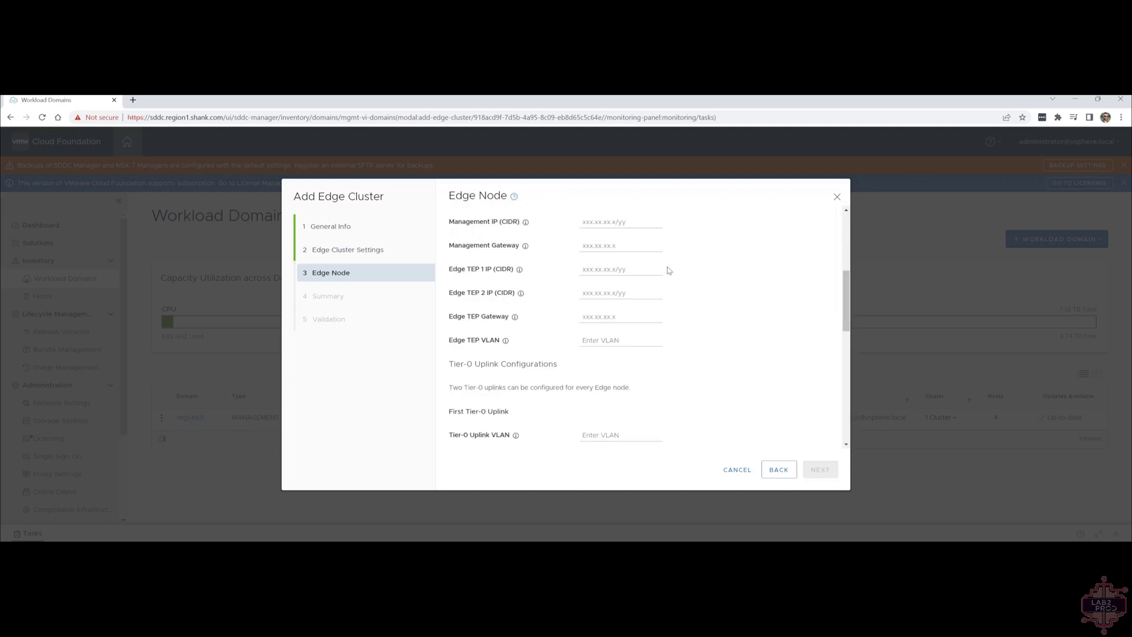
pyautogui.scroll(-7, 630, 336)
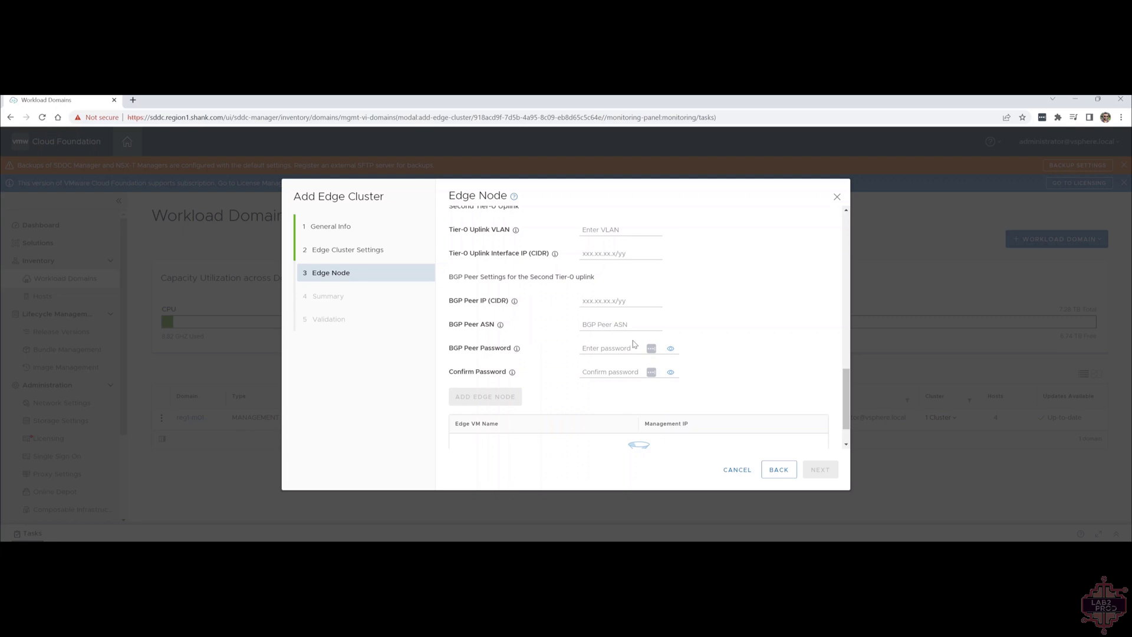
pyautogui.scroll(8, 634, 344)
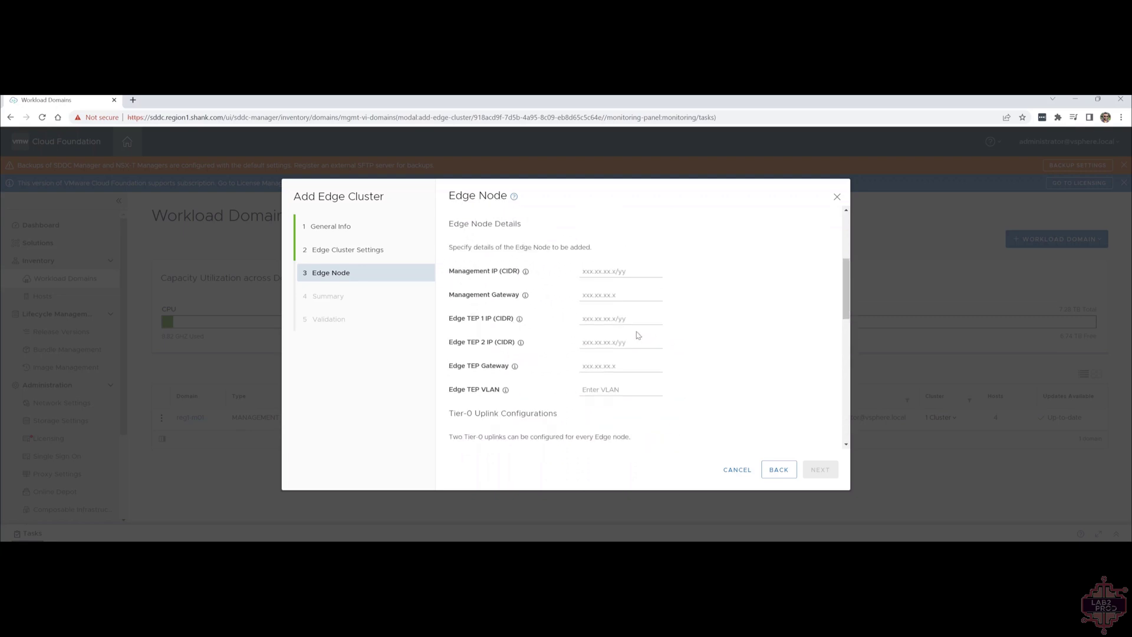
pyautogui.scroll(-2, 637, 333)
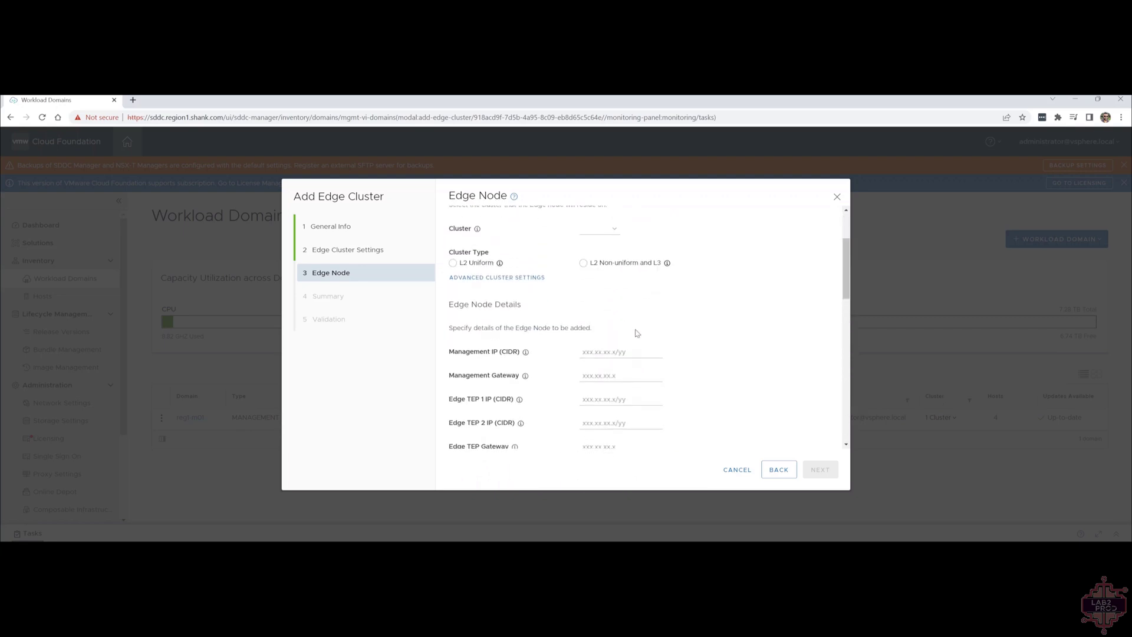
pyautogui.scroll(2, 637, 334)
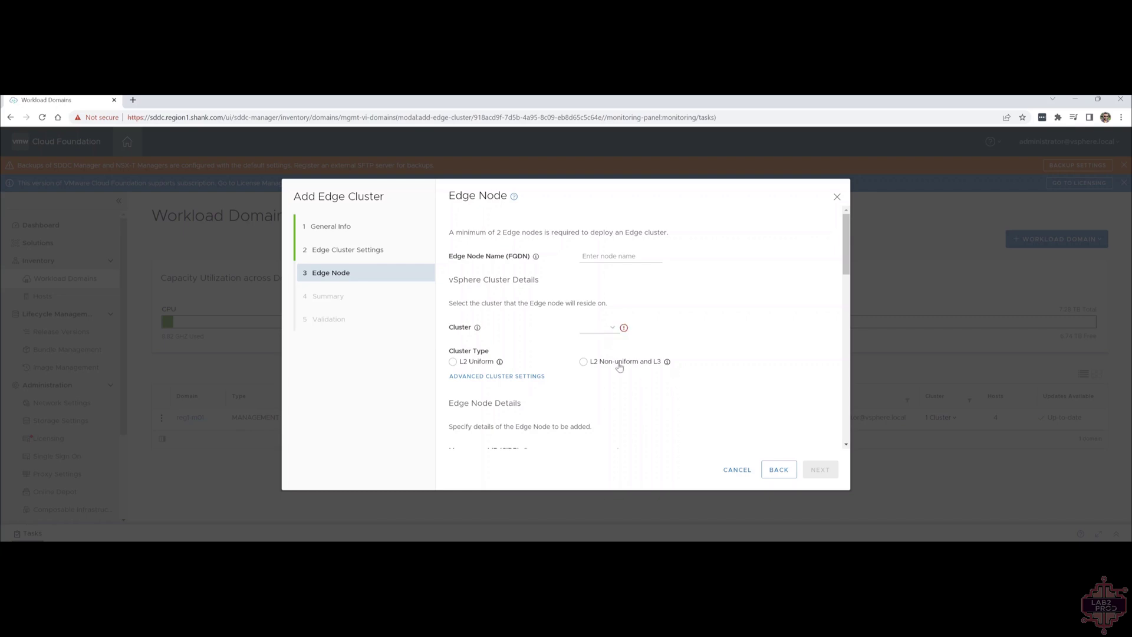
pyautogui.moveTo(500, 363)
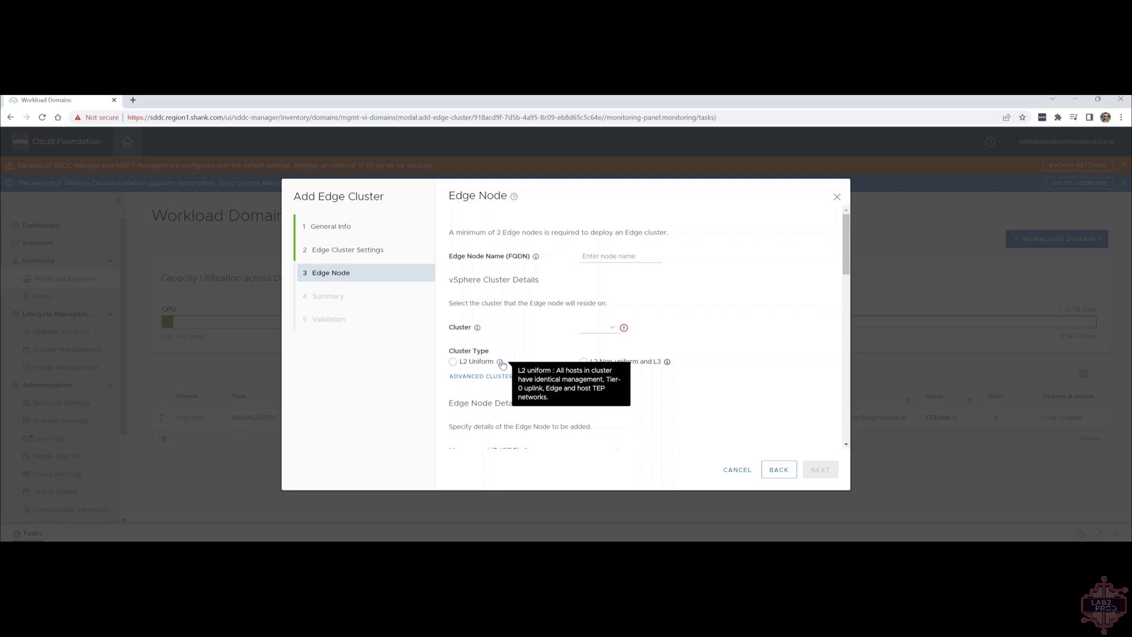
pyautogui.moveTo(668, 365)
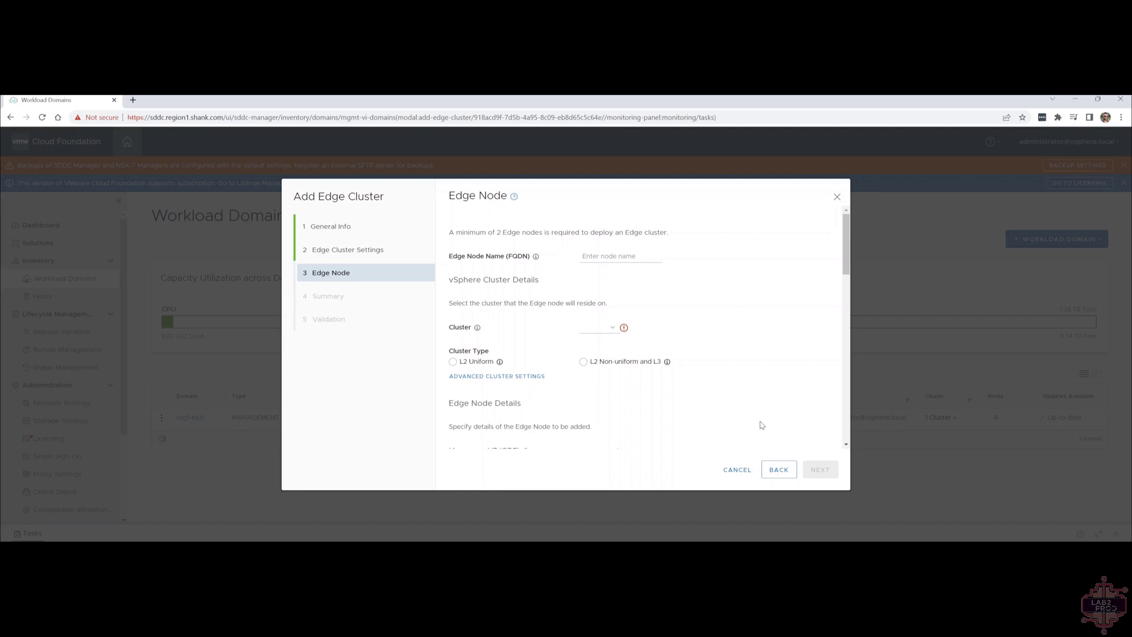
pyautogui.scroll(-3, 761, 425)
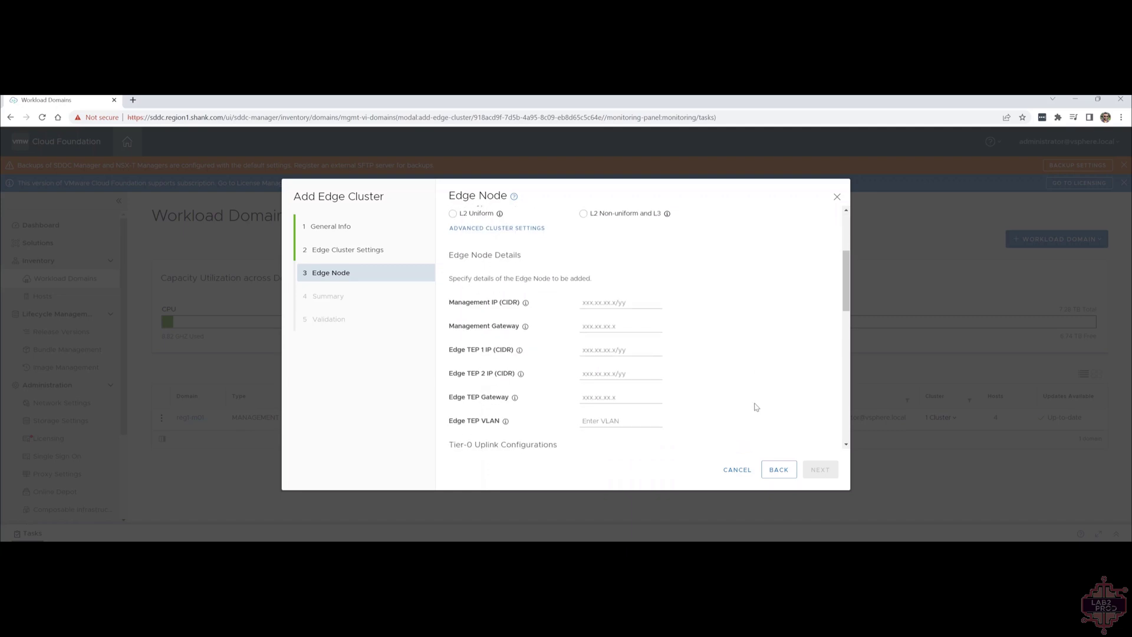
pyautogui.scroll(-4, 756, 407)
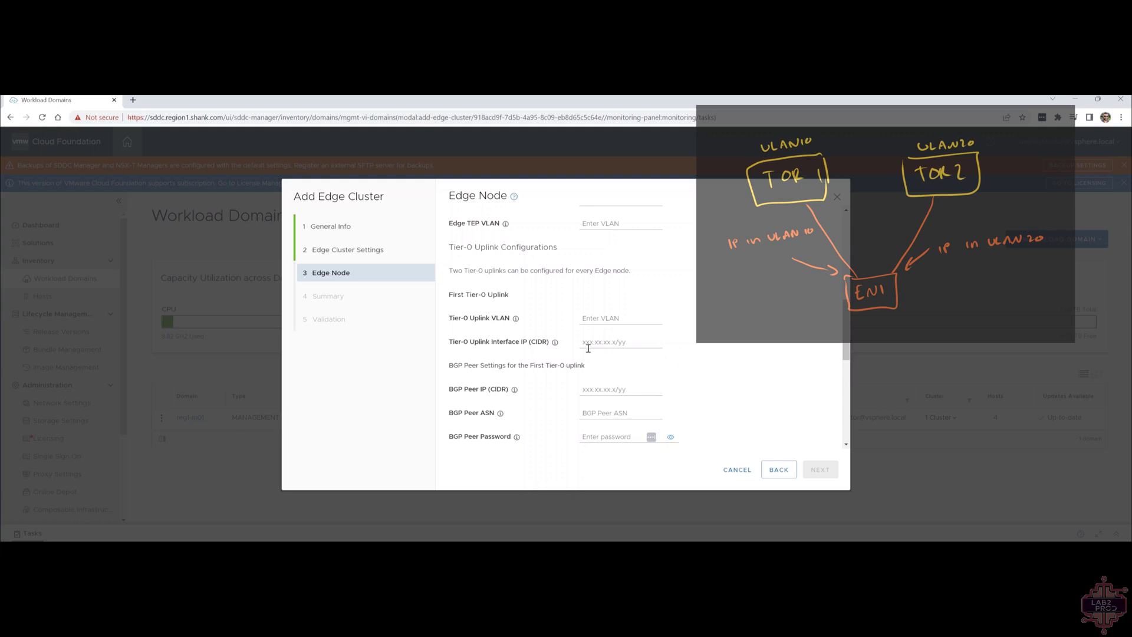
pyautogui.tripleClick(479, 292)
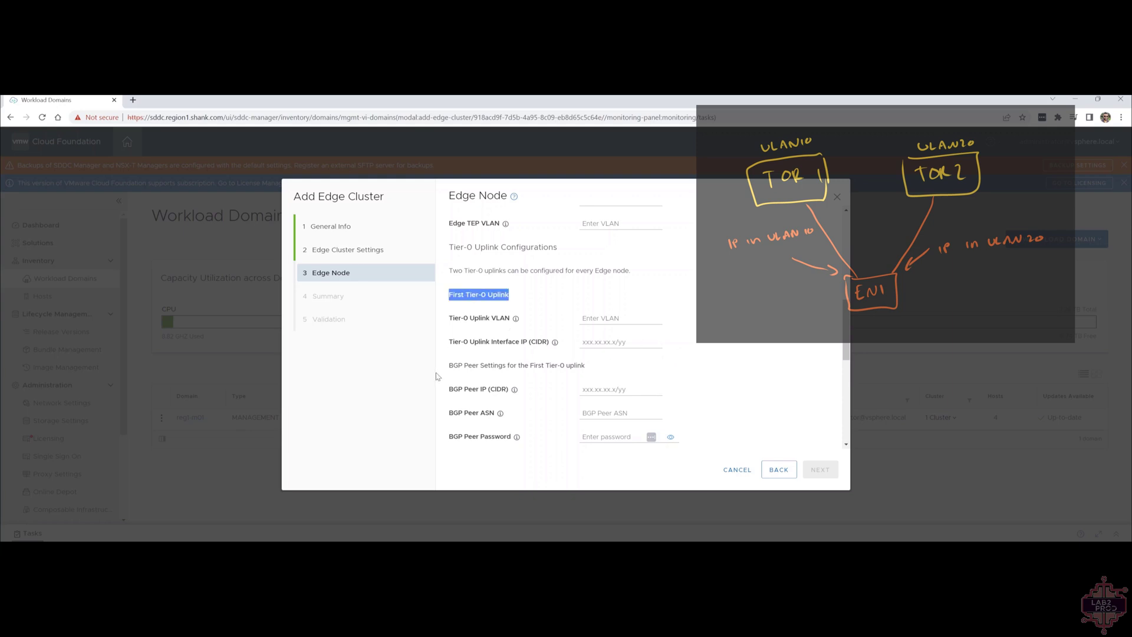
pyautogui.click(511, 384)
pyautogui.scroll(-3, 607, 436)
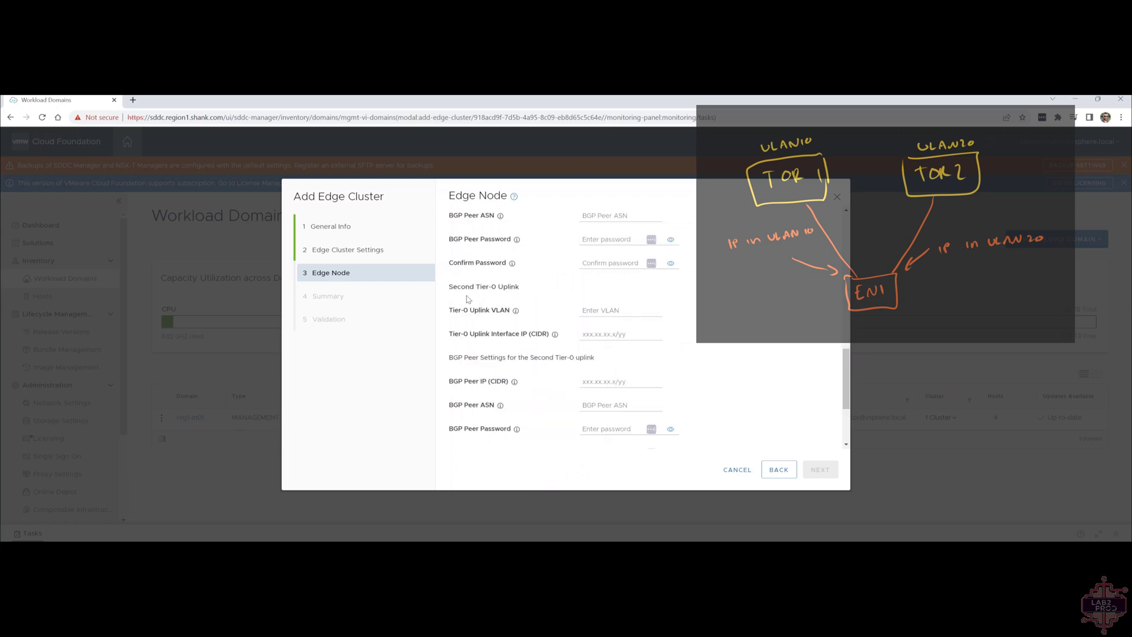
pyautogui.scroll(2, 468, 299)
pyautogui.tripleClick(450, 385)
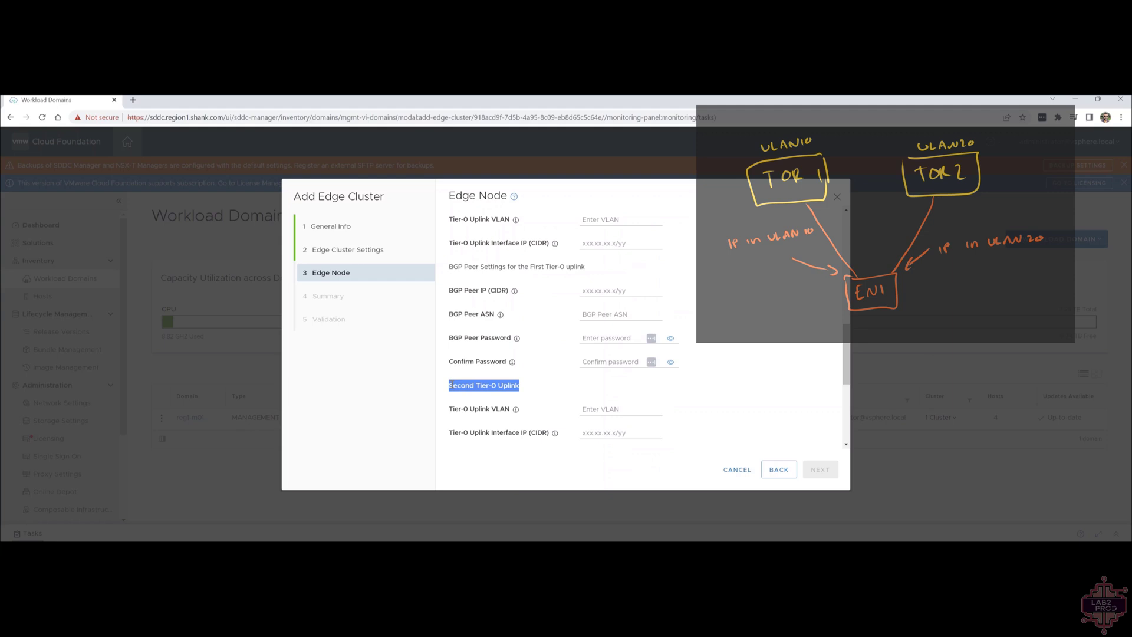
pyautogui.scroll(-1, 731, 394)
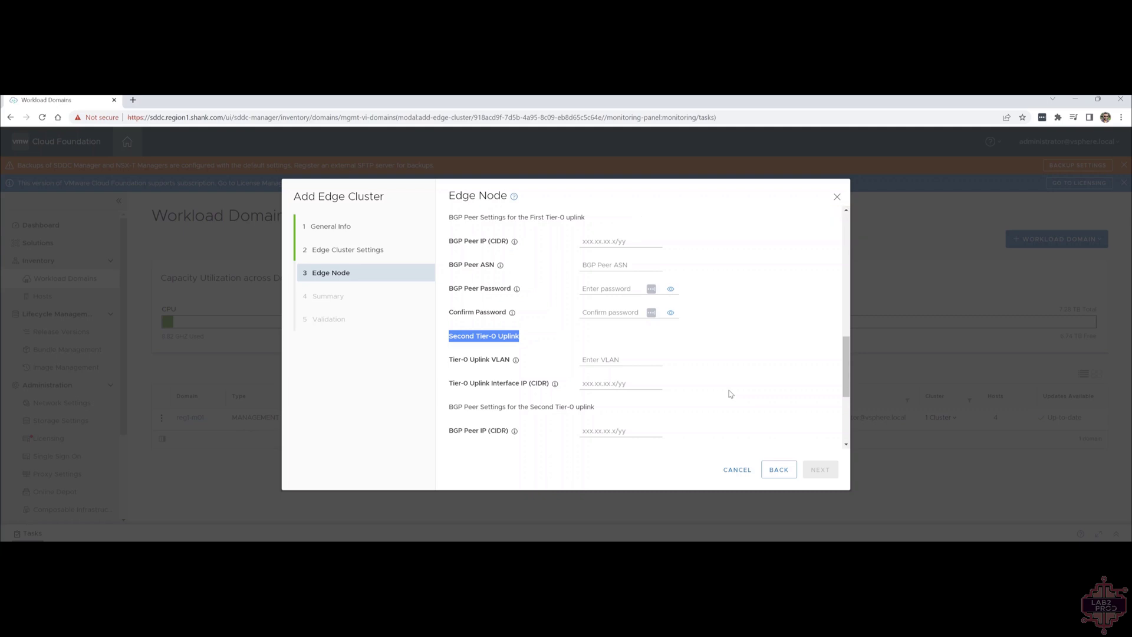
pyautogui.scroll(-3, 700, 395)
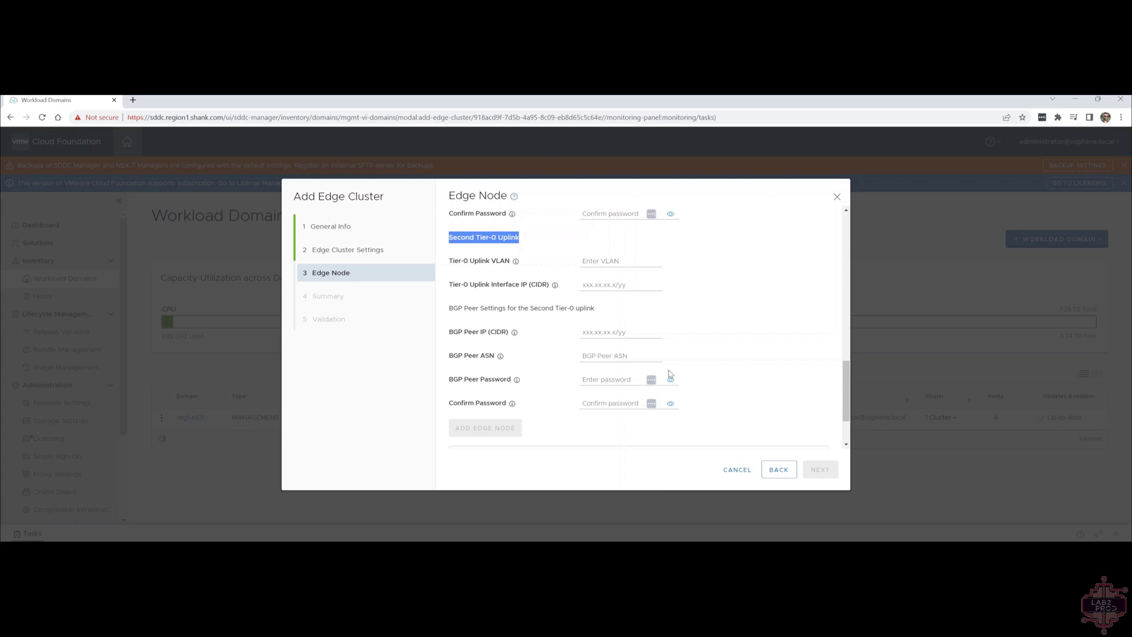
# Scroll down through the Edge Node form
pyautogui.scroll(-2, 684, 348)
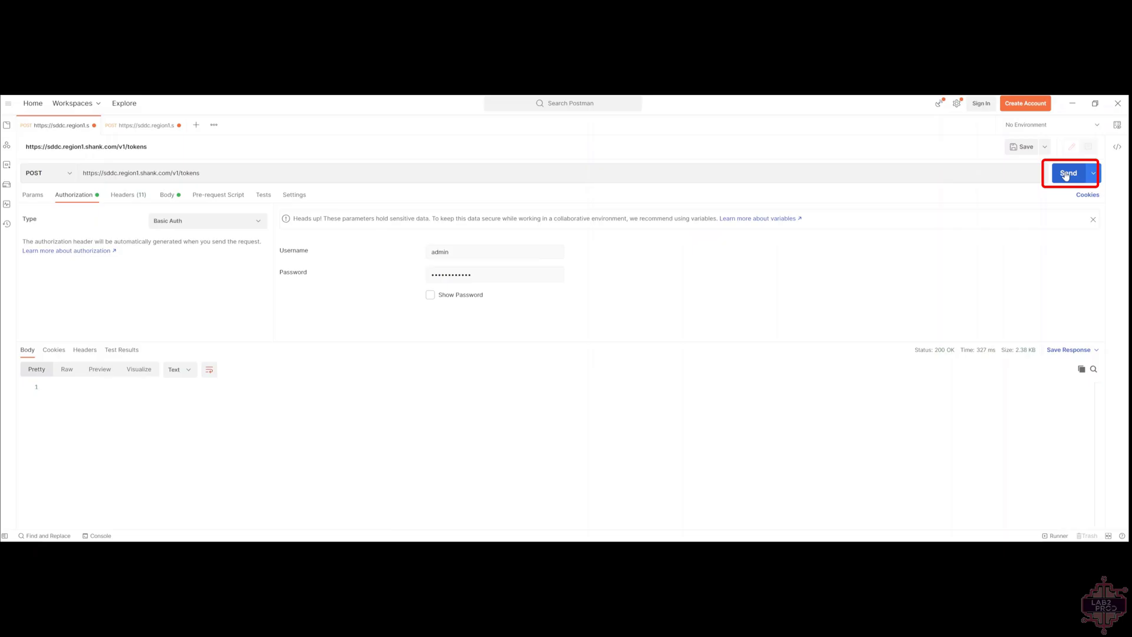
# Send the POST /v1/tokens request and select the returned accessToken value
pyautogui.click(1067, 174)
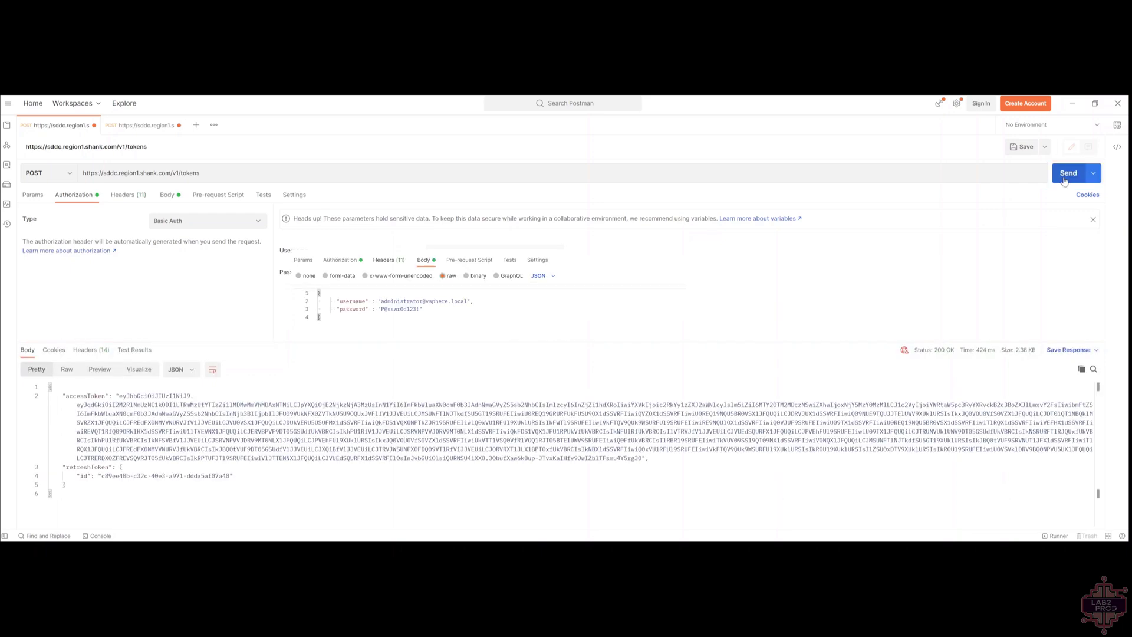
pyautogui.moveTo(119, 395)
pyautogui.mouseDown()
pyautogui.moveTo(361, 445)
pyautogui.moveTo(641, 458)
pyautogui.moveTo(283, 430)
pyautogui.moveTo(118, 396)
pyautogui.mouseUp()
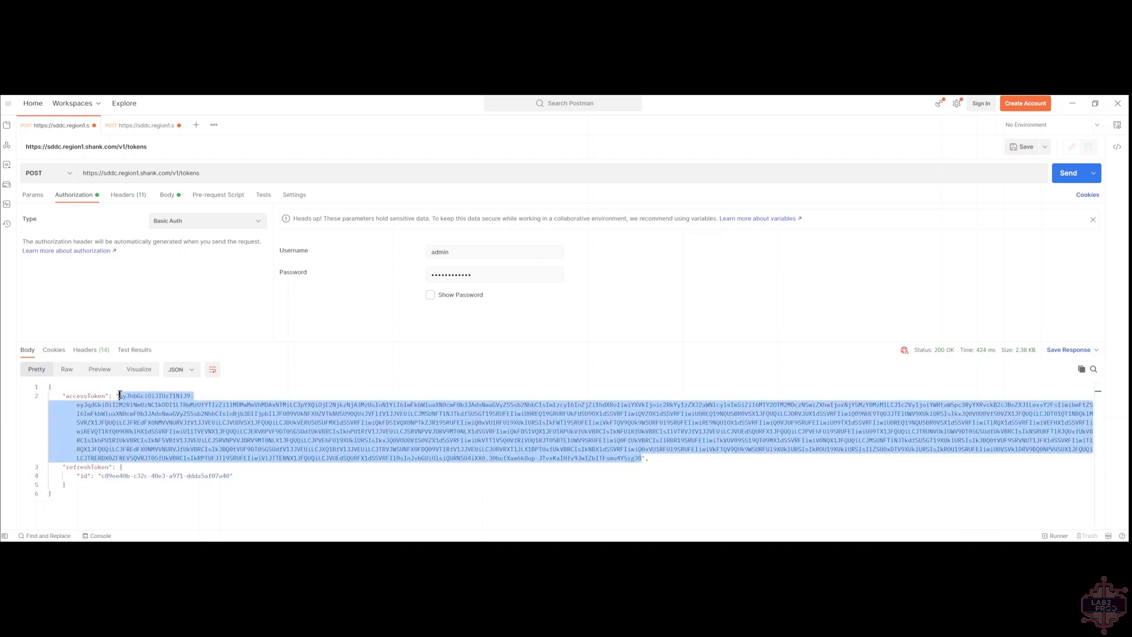
# Open the edge-clusters validation request and review its edgeNodeSpecs and clusterId
pyautogui.click(142, 128)
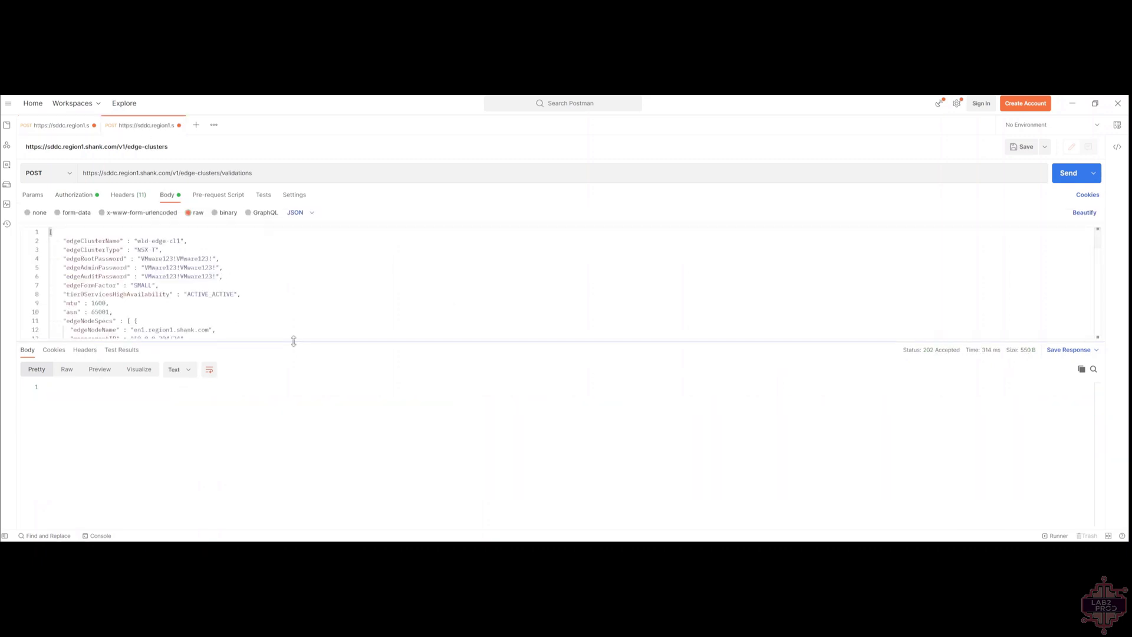
pyautogui.moveTo(290, 341); pyautogui.dragTo(281, 509)
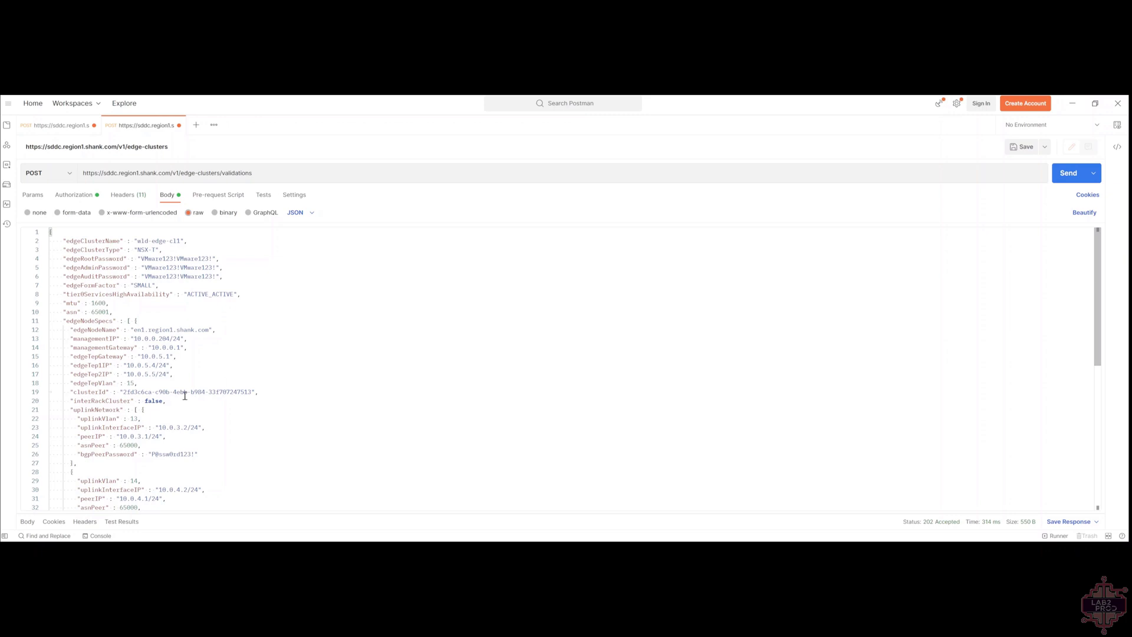
pyautogui.moveTo(51, 322); pyautogui.dragTo(241, 379)
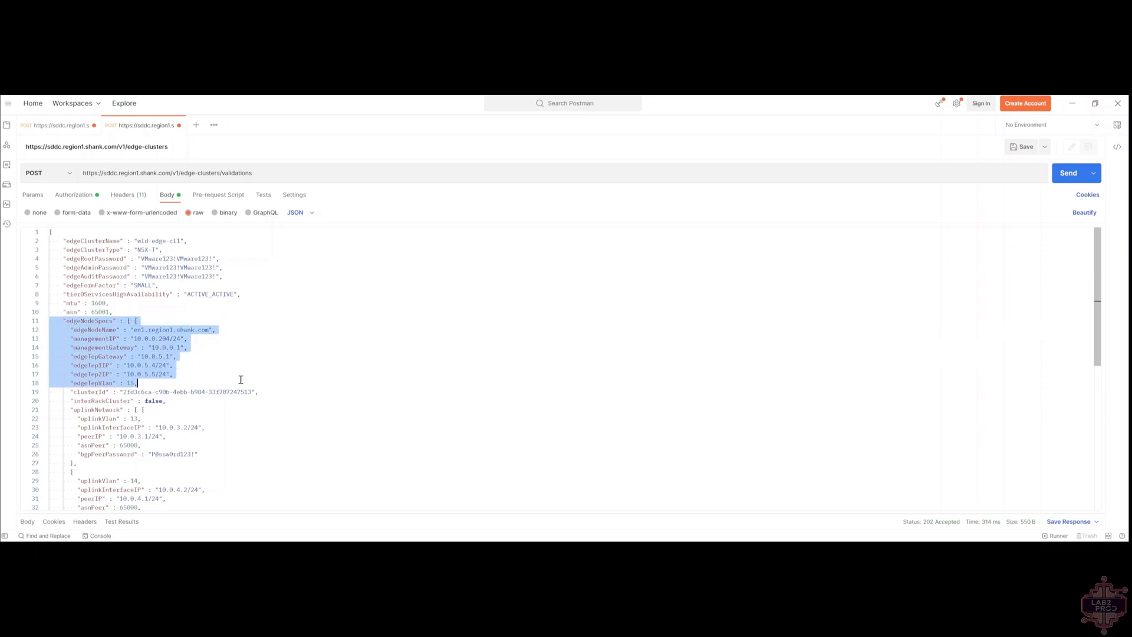
pyautogui.click(399, 415)
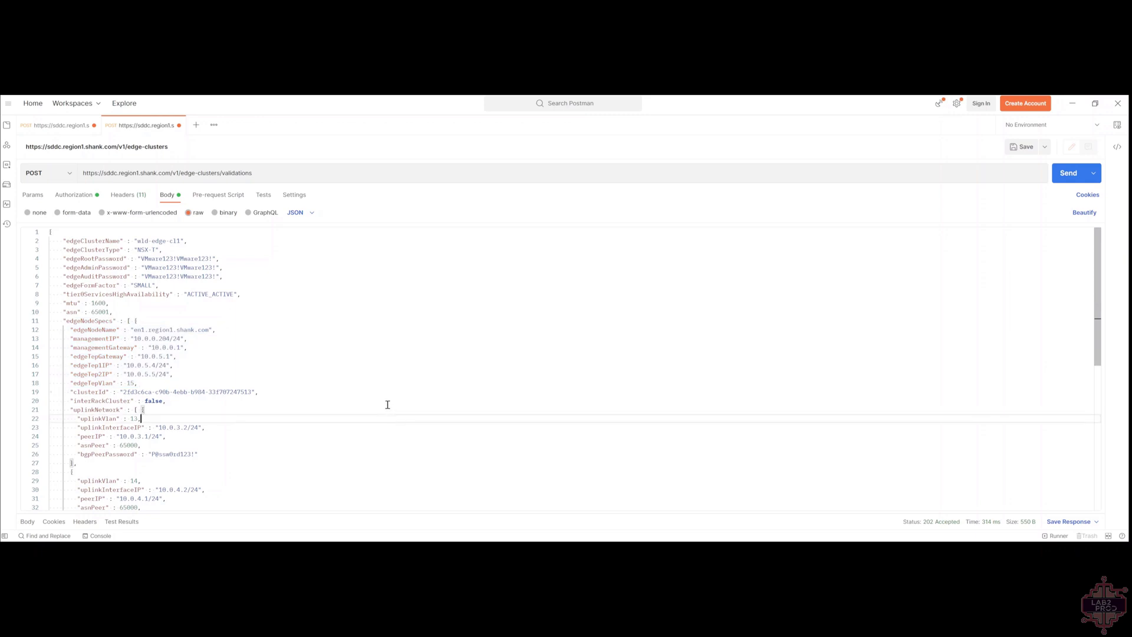
pyautogui.moveTo(121, 392); pyautogui.dragTo(253, 391)
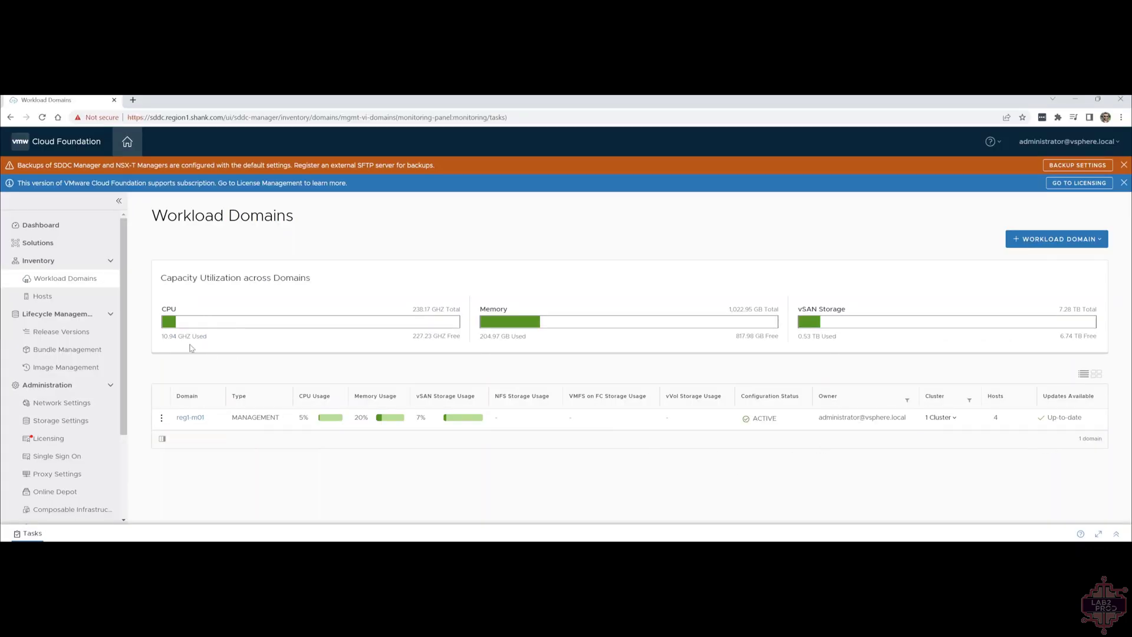
# Open the reg1-cl01 cluster under the reg1-m01 domain and select its ID in the address bar
pyautogui.click(190, 417)
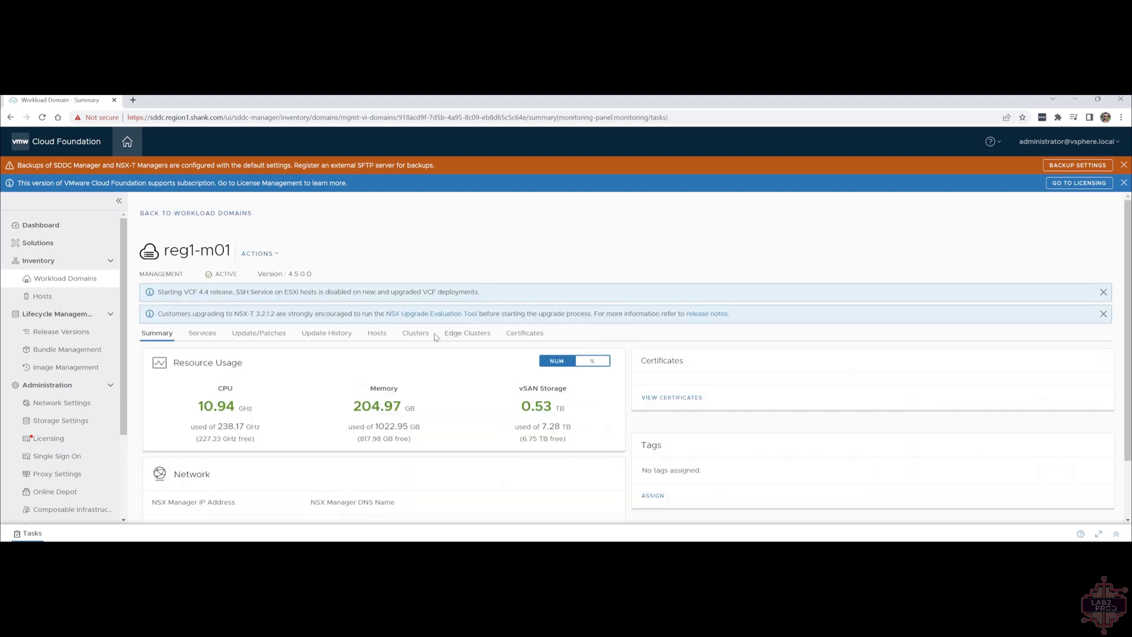
pyautogui.click(424, 337)
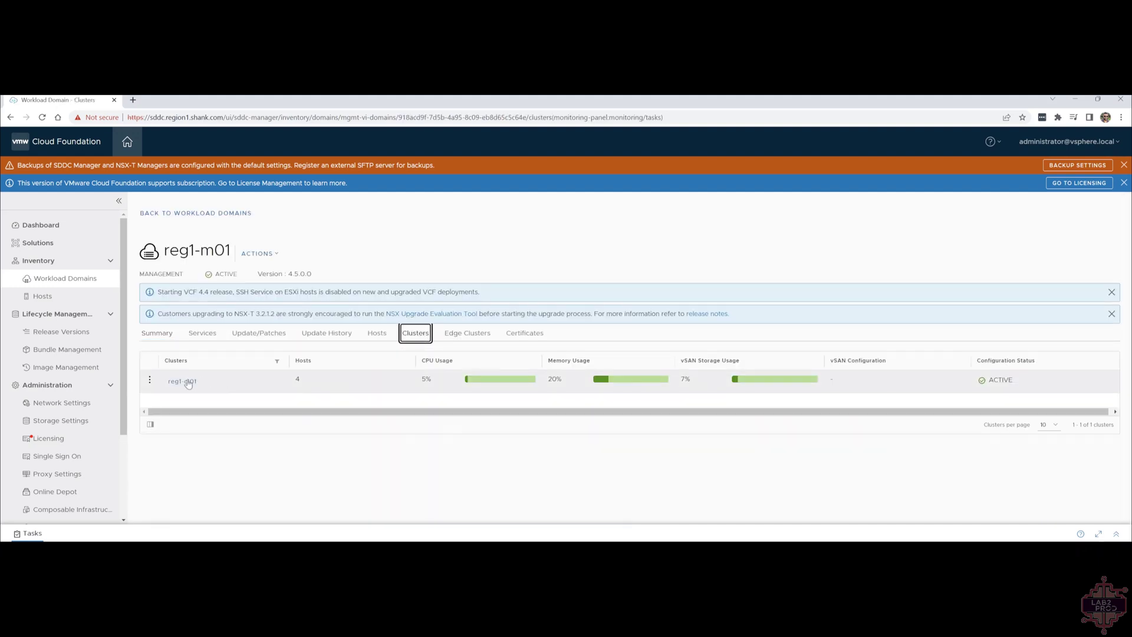
pyautogui.click(187, 382)
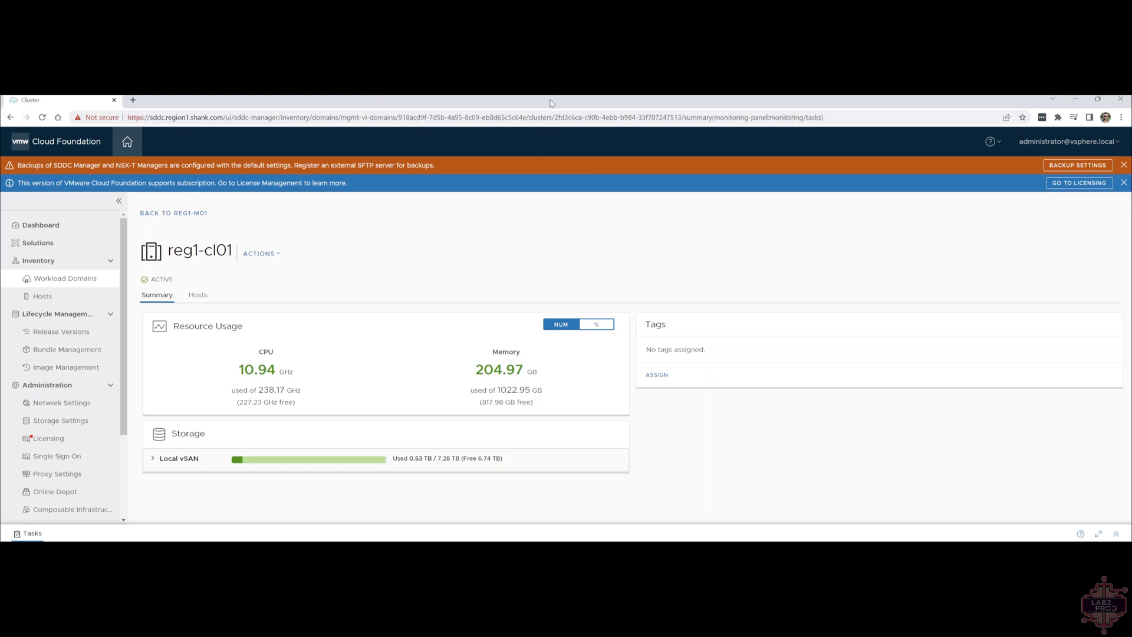
pyautogui.moveTo(553, 117); pyautogui.dragTo(682, 118)
pyautogui.hotkey('ctrl', 'c')
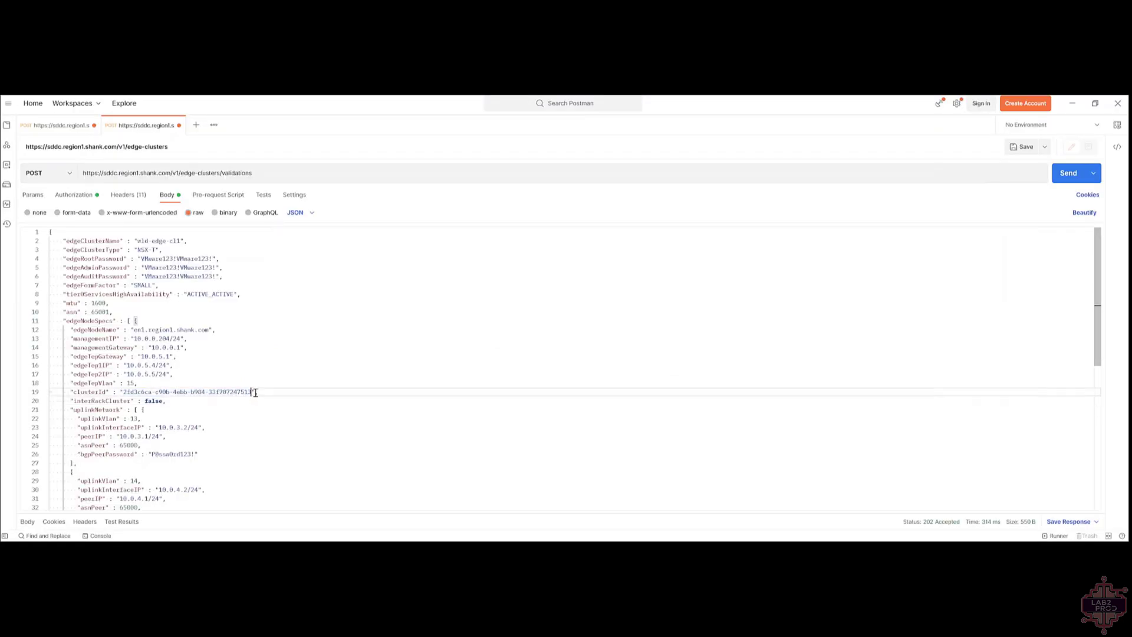
# Paste the reg1-cl01 cluster ID into line 19's clusterId, undo the duplicate, and check node en2
pyautogui.hotkey('ctrl', 'v')
pyautogui.press('Return')
pyautogui.hotkey('ctrl', 'v')
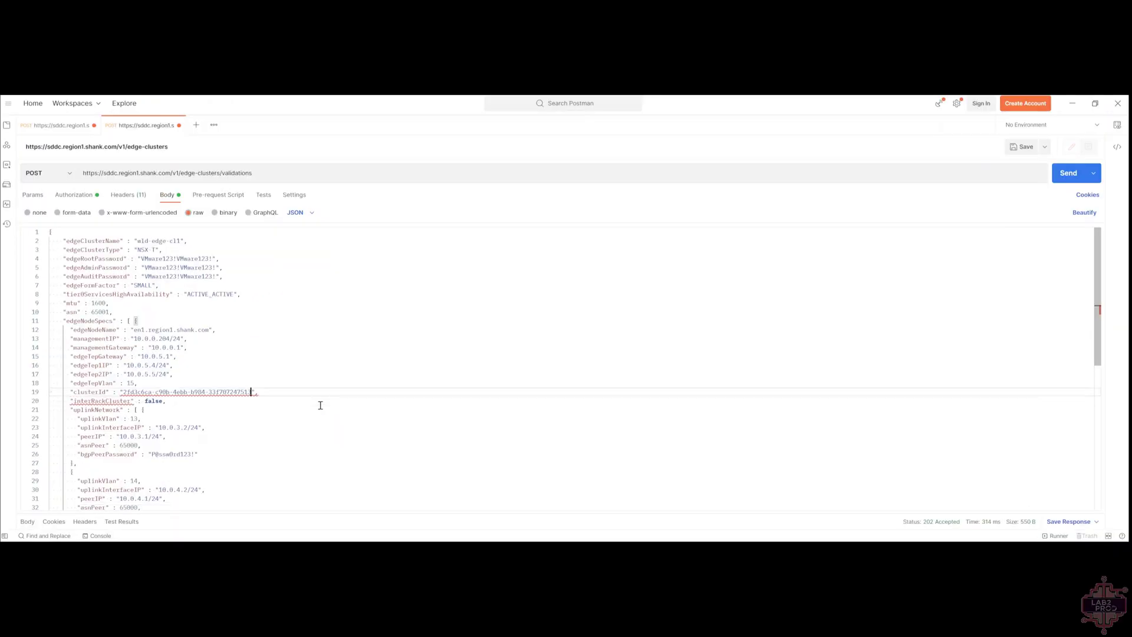
pyautogui.hotkey('ctrl', 'z')
pyautogui.hotkey('ctrl', 'z')
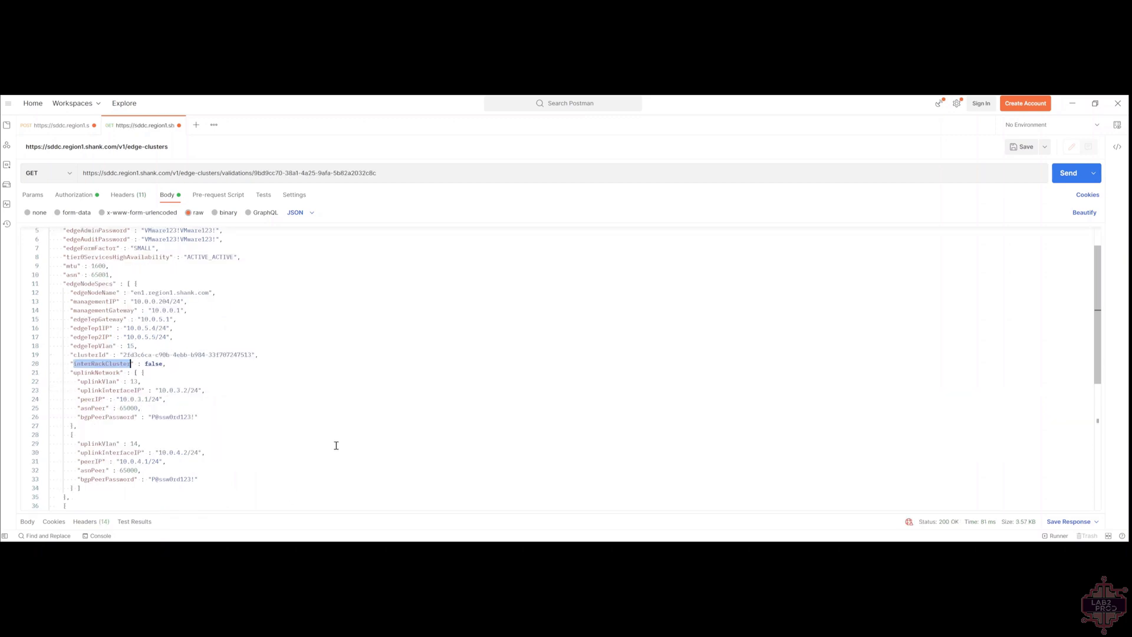
pyautogui.scroll(-3, 336, 446)
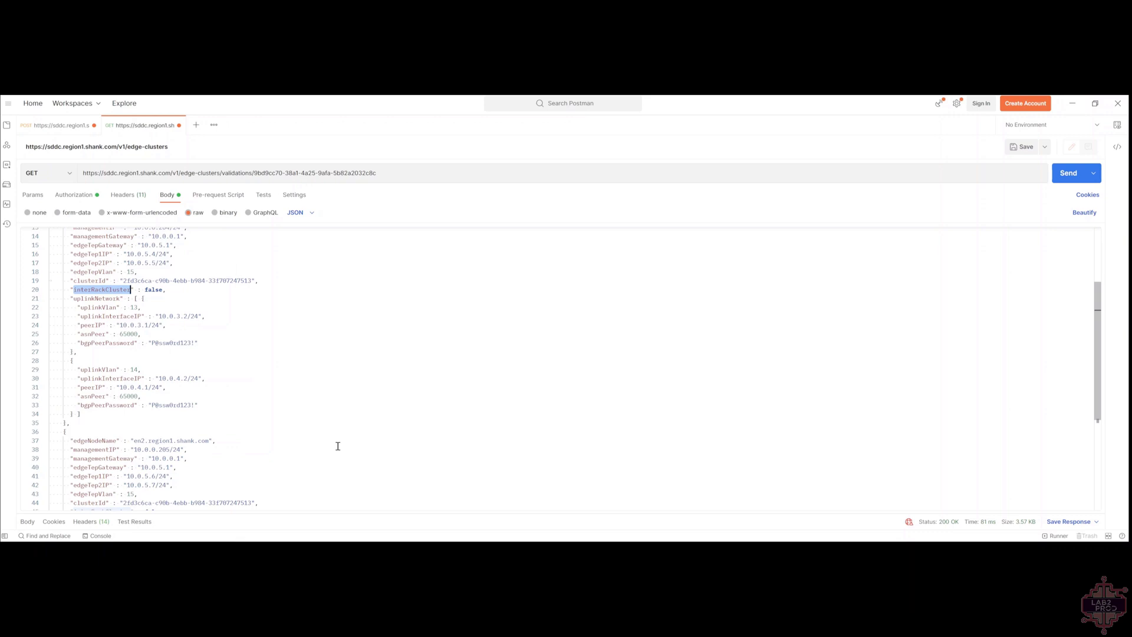
pyautogui.scroll(-2, 337, 446)
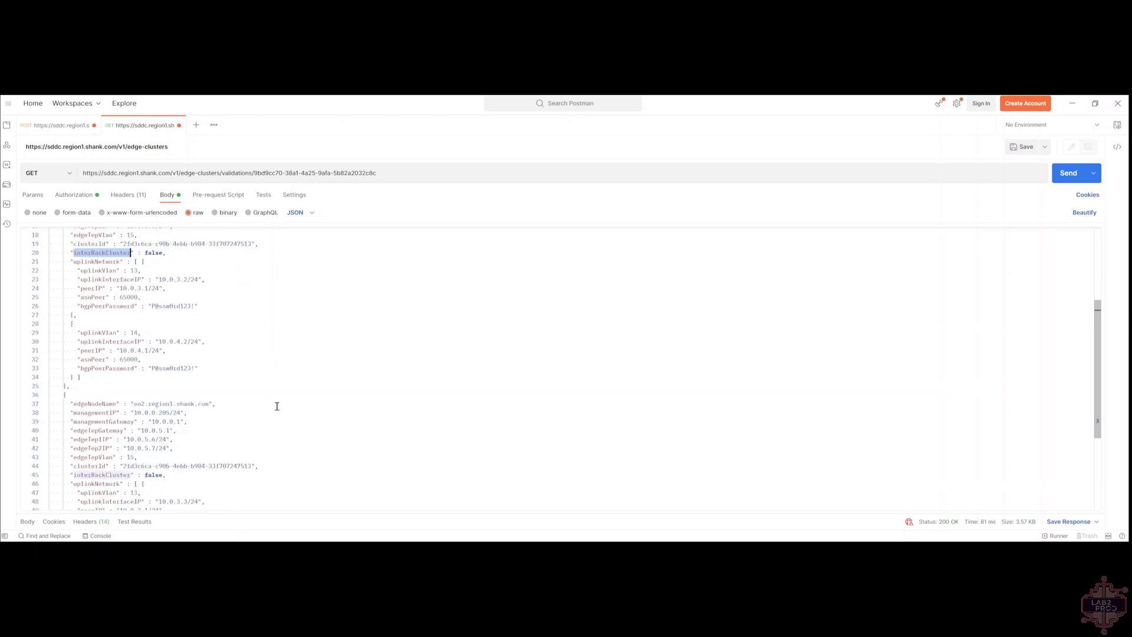
pyautogui.scroll(-4, 277, 406)
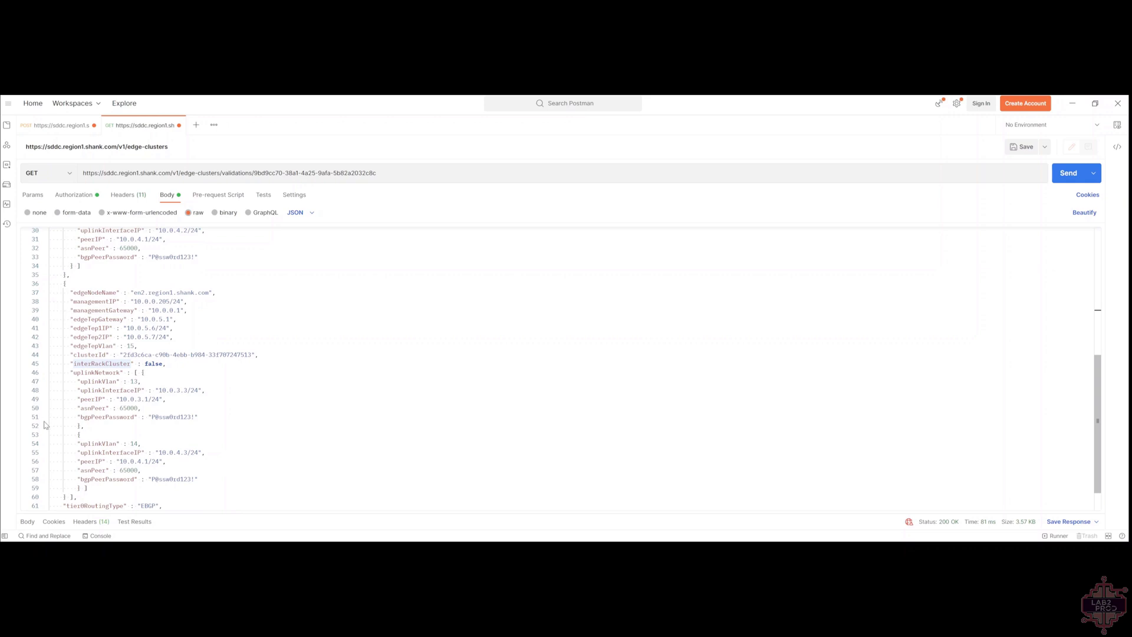
pyautogui.scroll(-2, 56, 412)
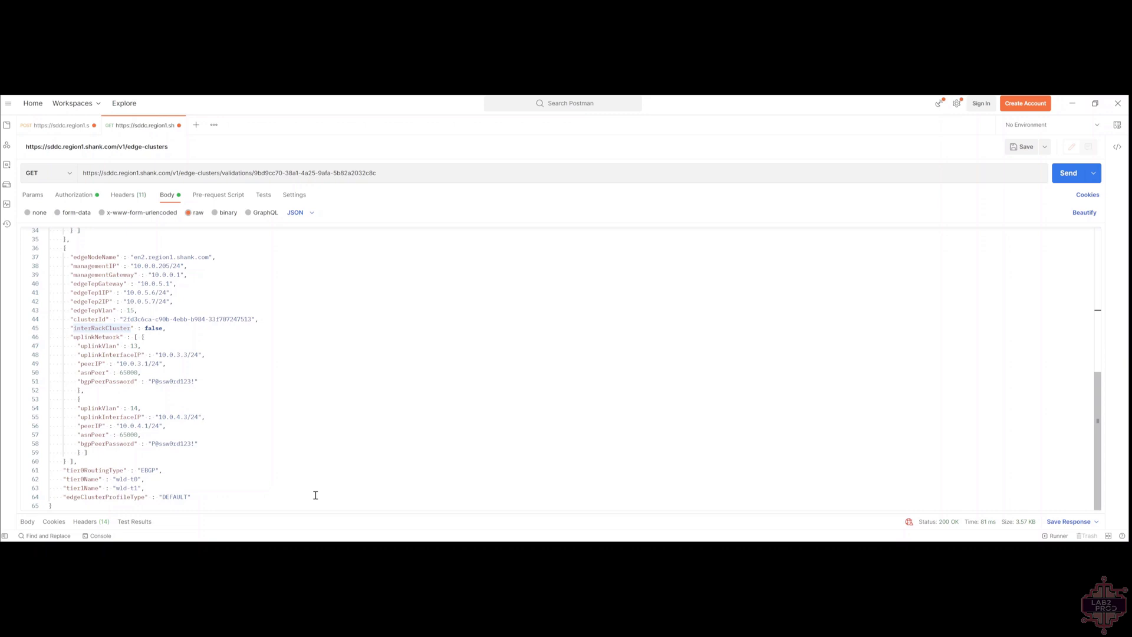
# Remove the old validation ID from the URL and confirm the bearer token under Authorization
pyautogui.moveTo(255, 173); pyautogui.dragTo(770, 169)
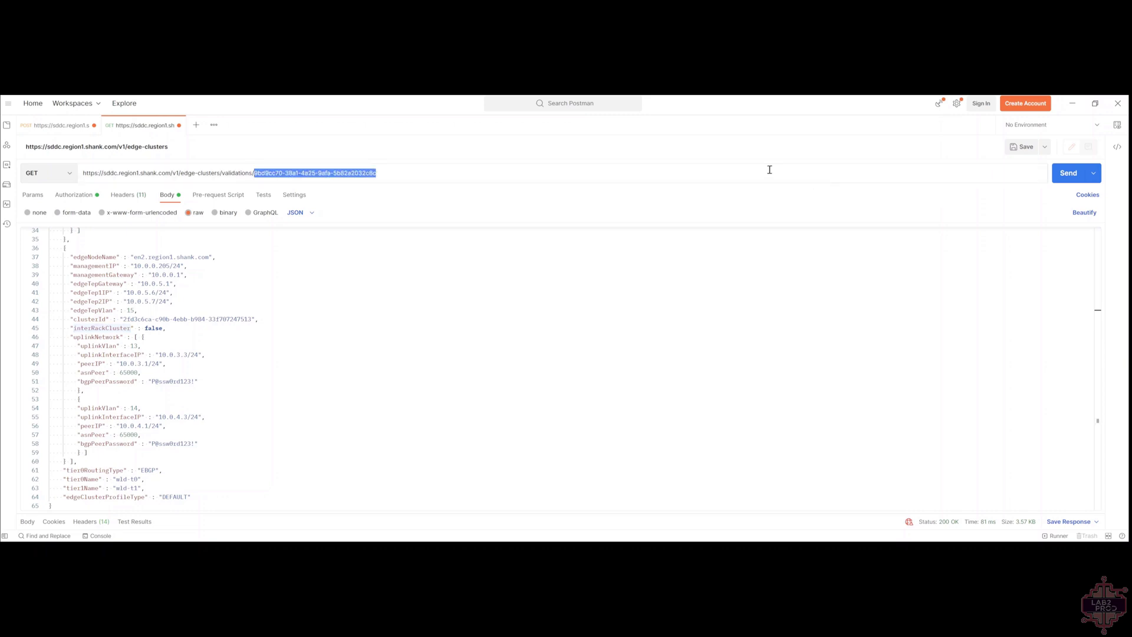
pyautogui.press('BackSpace')
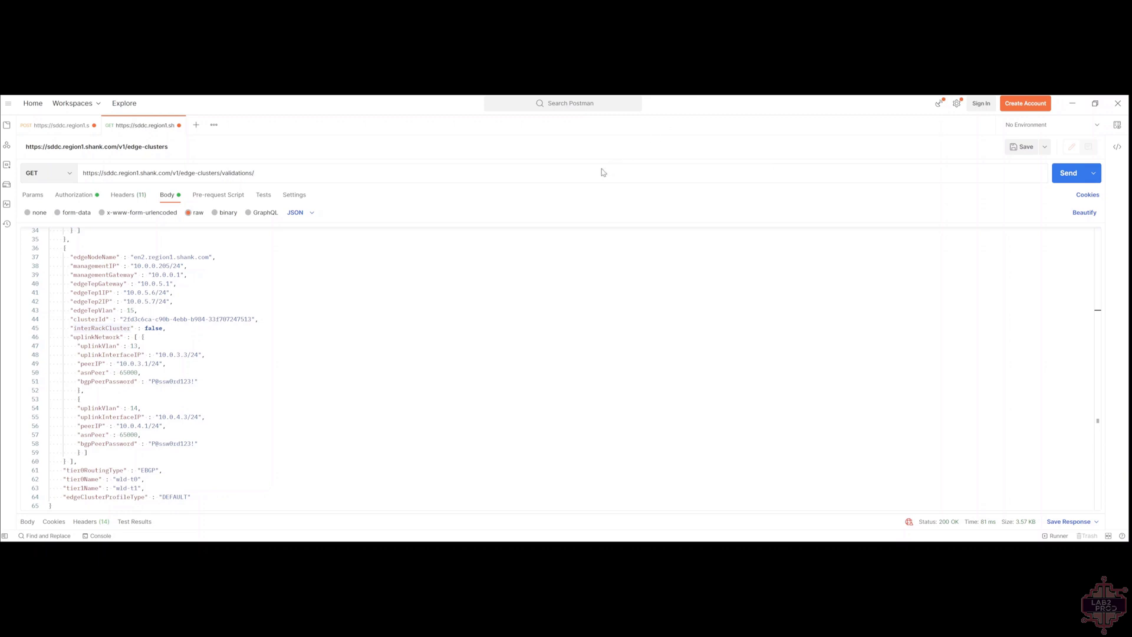
pyautogui.click(82, 125)
pyautogui.click(127, 126)
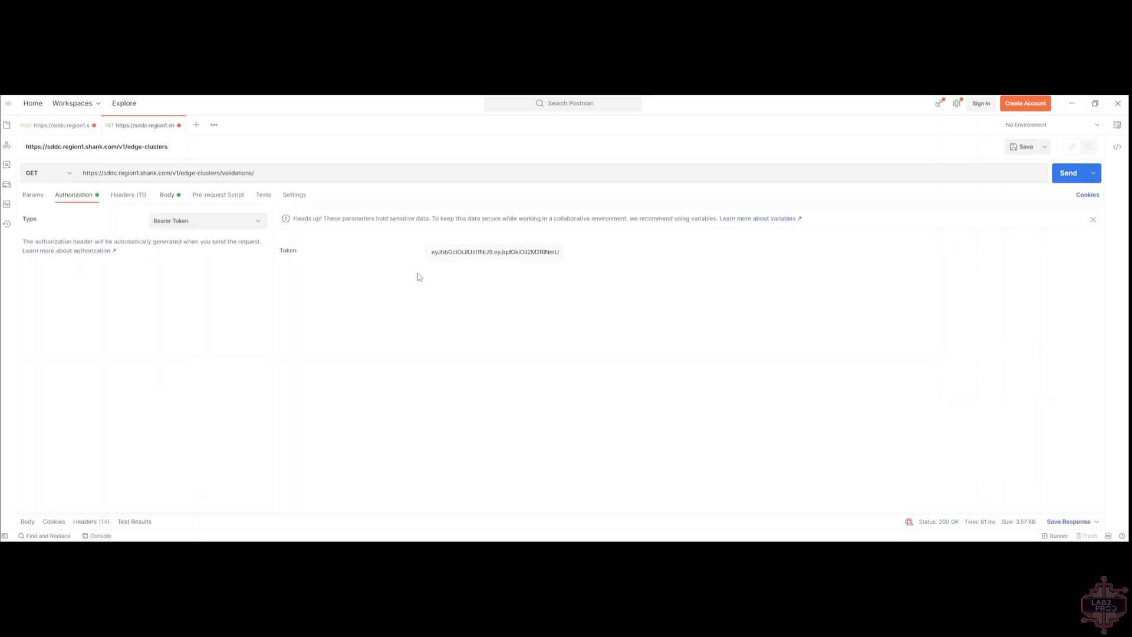
pyautogui.doubleClick(467, 271)
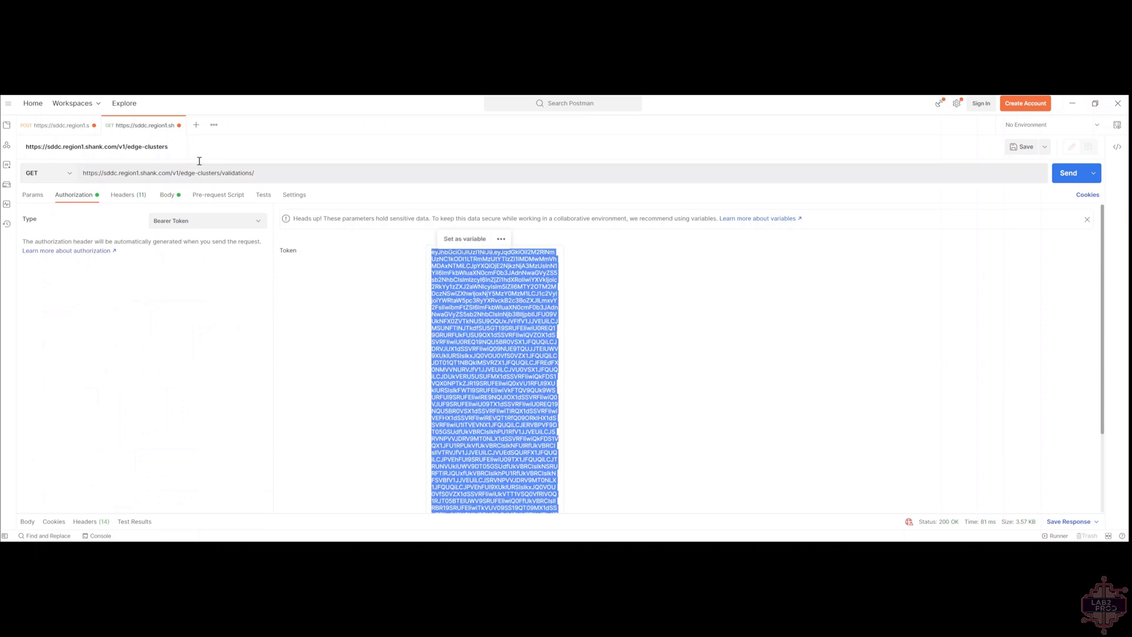
# Switch the request method to POST and bring up the JSON body
pyautogui.click(36, 173)
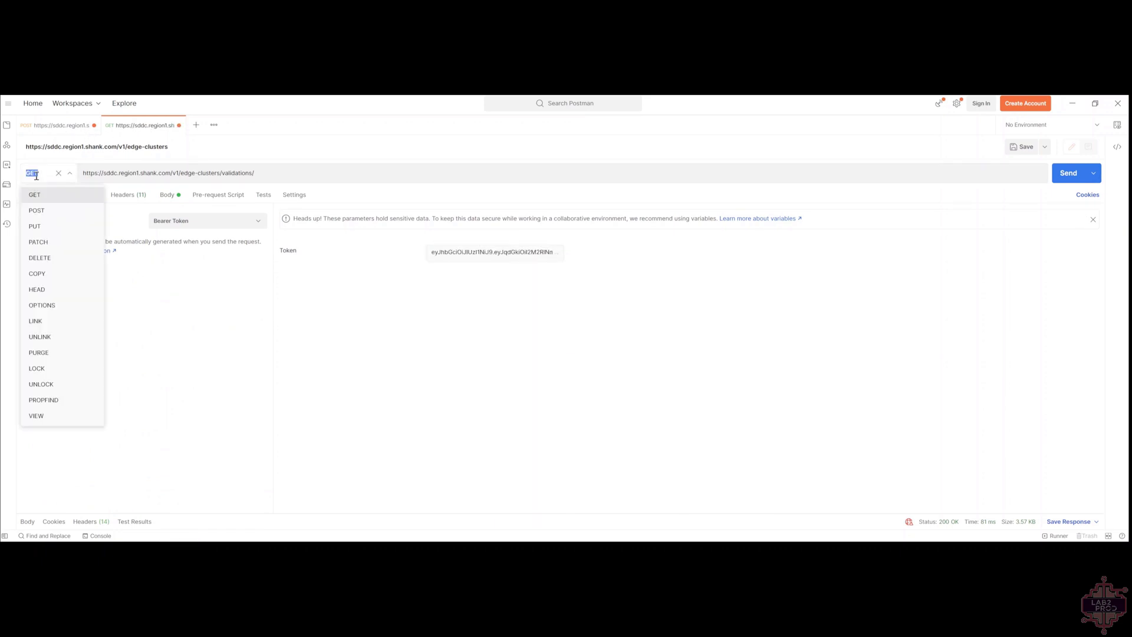
pyautogui.click(31, 215)
pyautogui.click(167, 195)
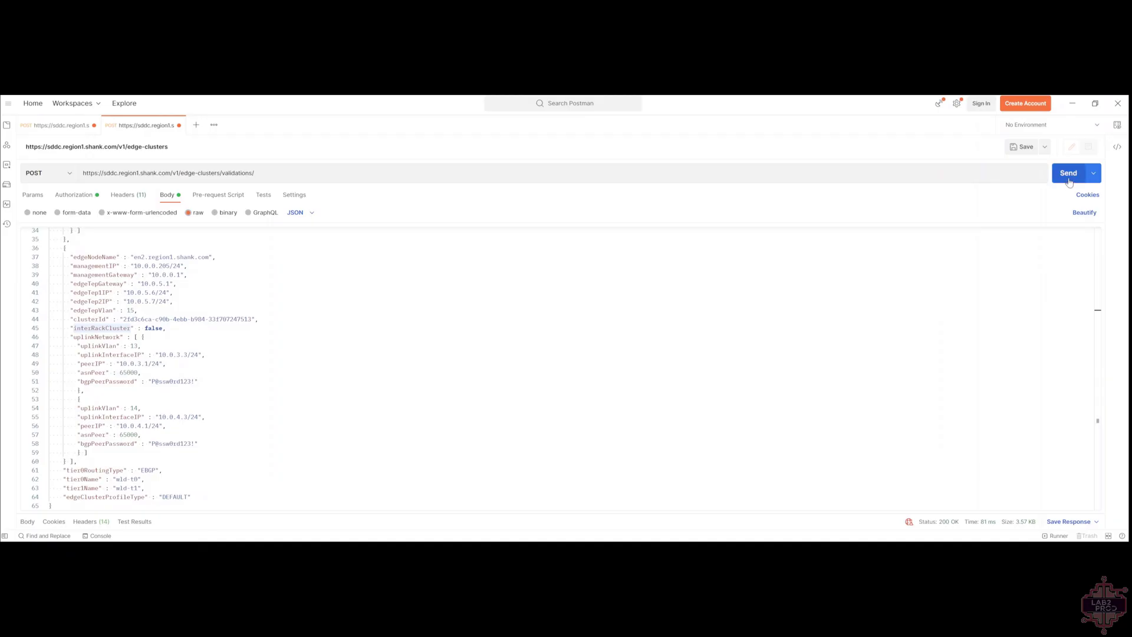
# Send the edge cluster spec for validation and append the returned validation id to the URL
pyautogui.click(1070, 177)
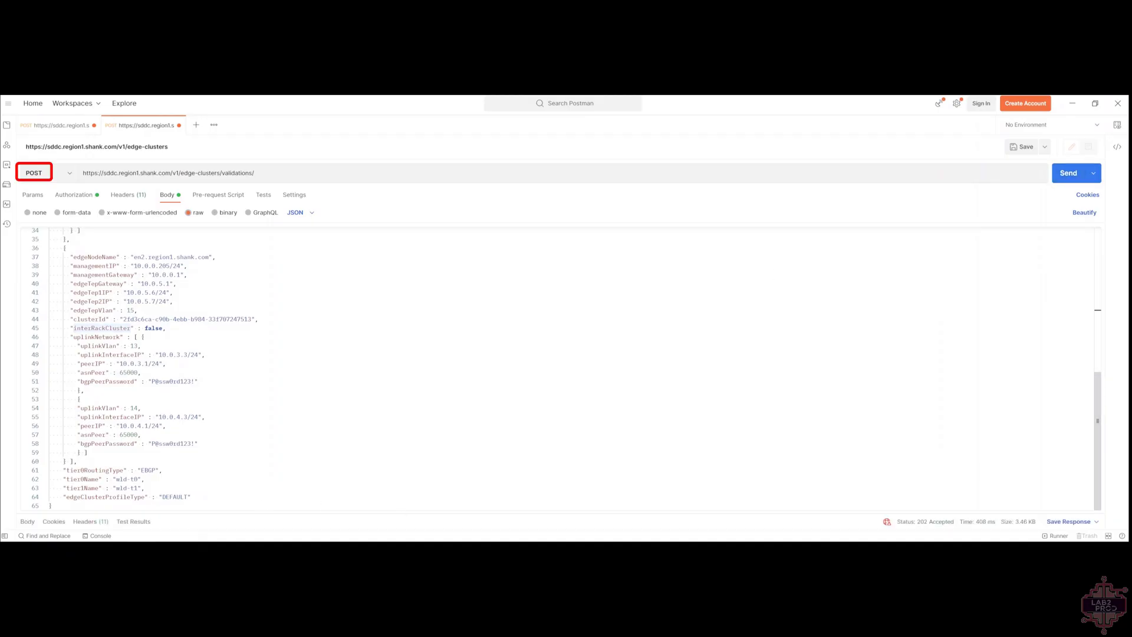
pyautogui.moveTo(939, 522)
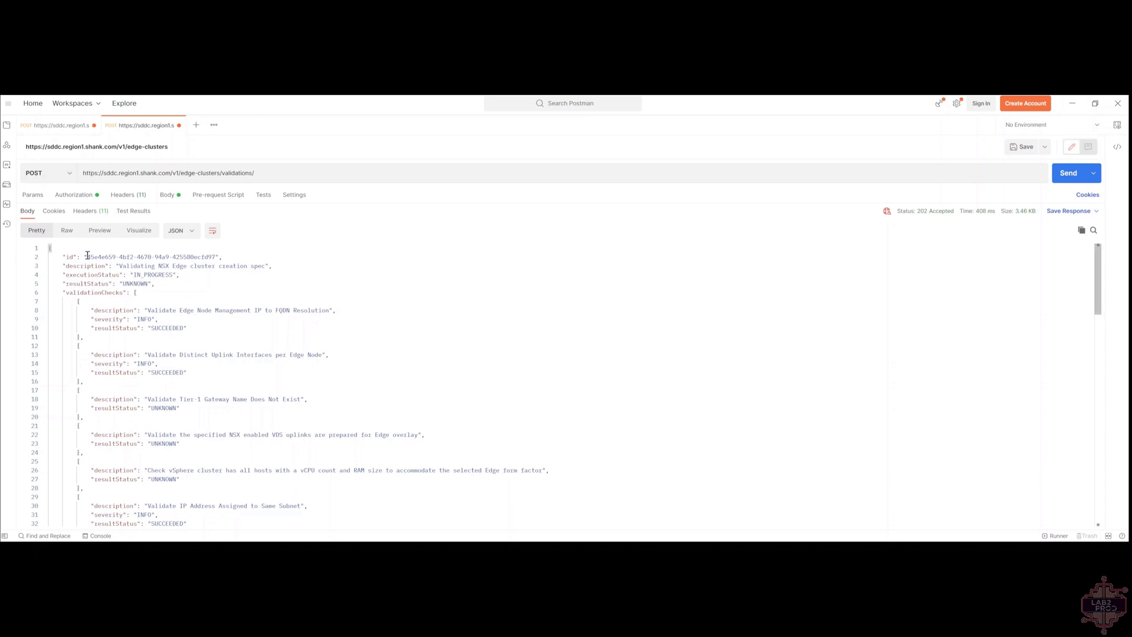
pyautogui.moveTo(88, 255); pyautogui.dragTo(216, 257)
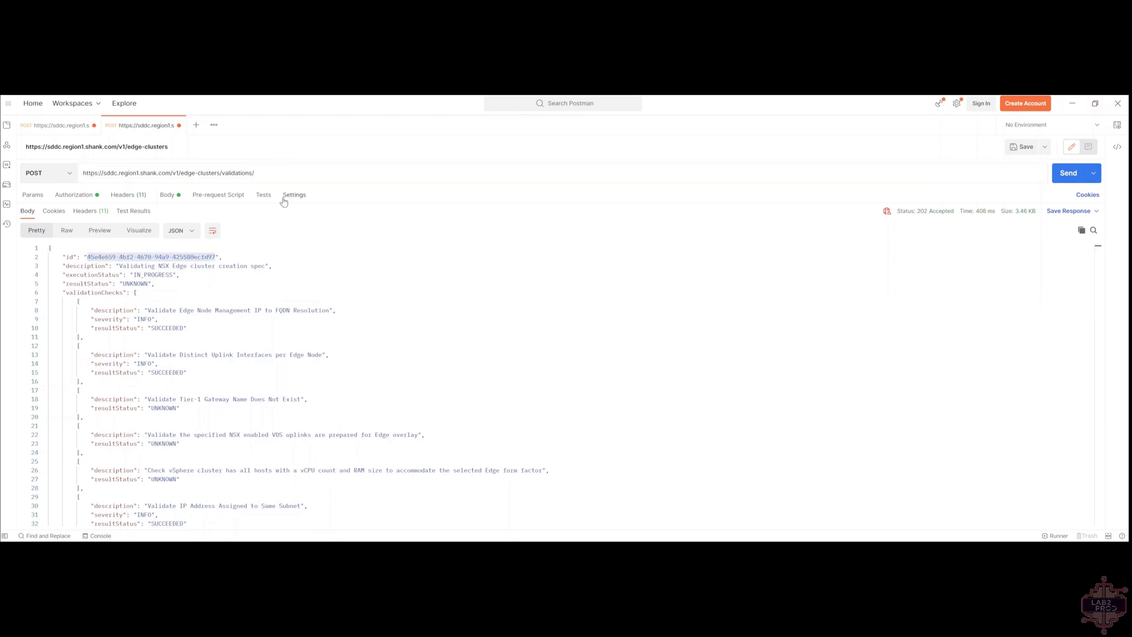
pyautogui.write('45e4e659-4bf2-4670-94a9-425580ecfd97')
# Send a GET for the validation ID and review the COMPLETED, SUCCEEDED checks
pyautogui.click(53, 172)
pyautogui.click(48, 194)
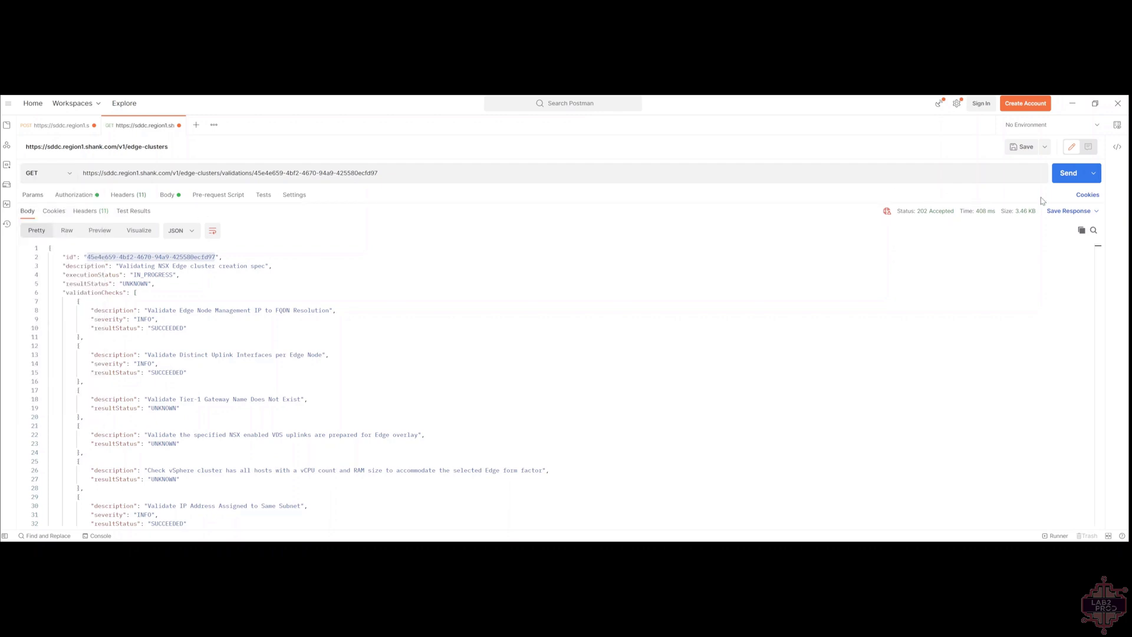
pyautogui.click(1077, 179)
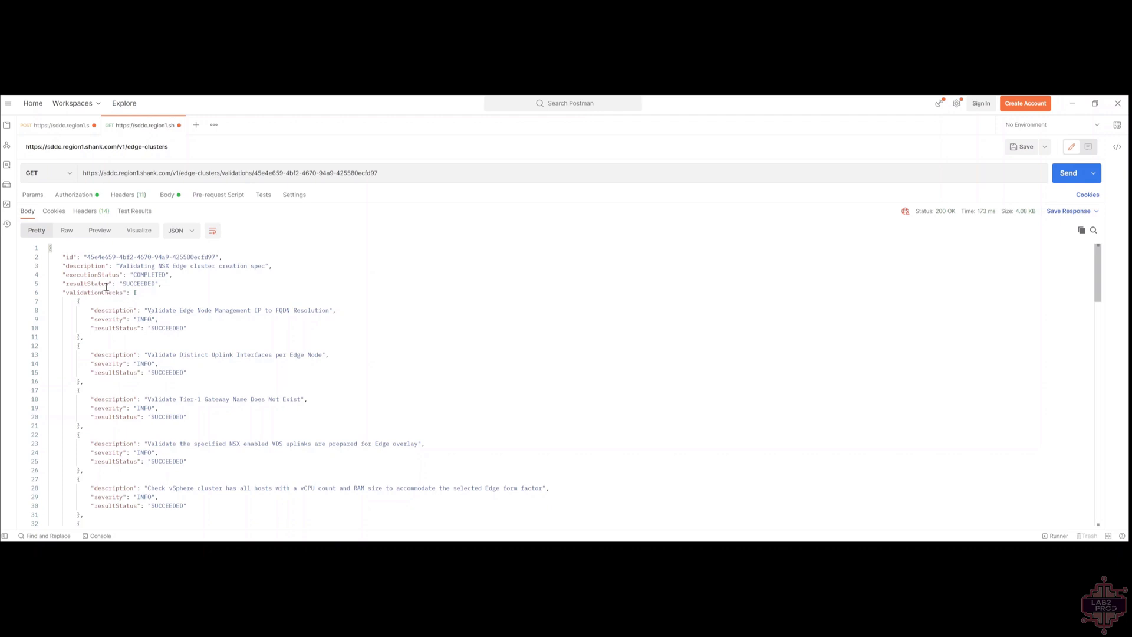
pyautogui.scroll(-6, 207, 413)
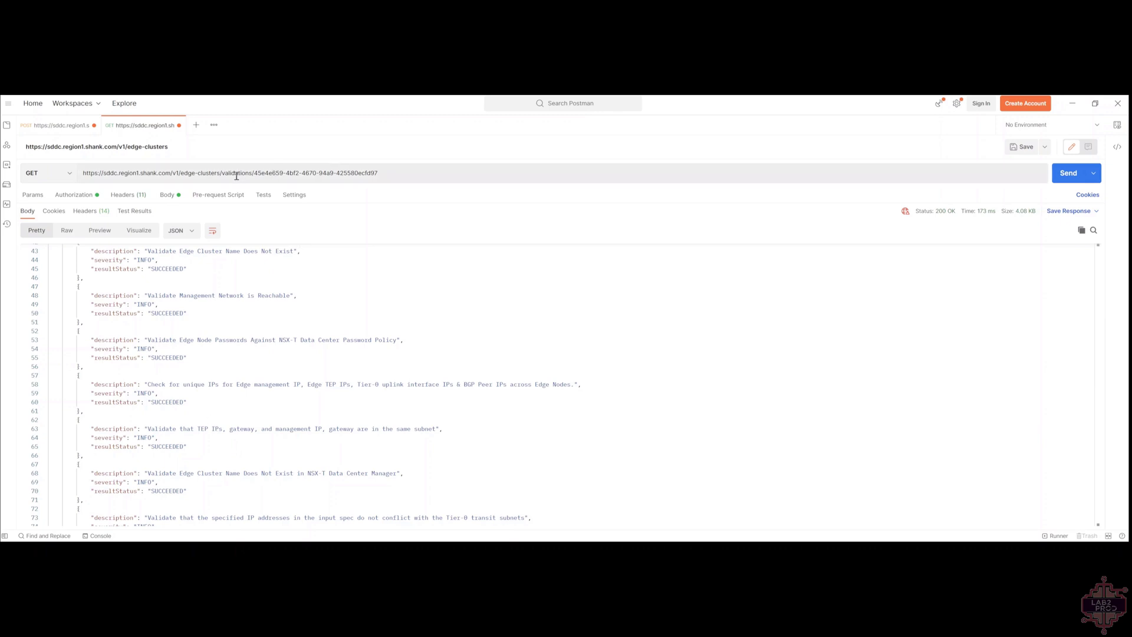
# Strip validations/ from the URL and POST the edge cluster body to the edge-clusters endpoint
pyautogui.moveTo(223, 174); pyautogui.dragTo(498, 187)
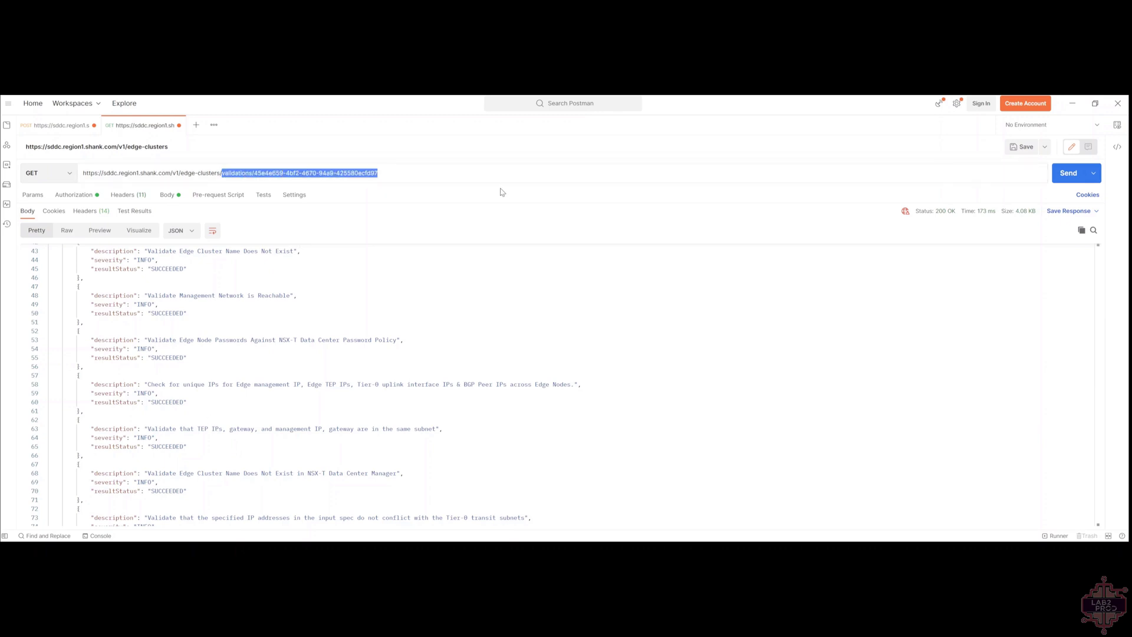
pyautogui.press('BackSpace')
pyautogui.click(54, 155)
pyautogui.click(58, 217)
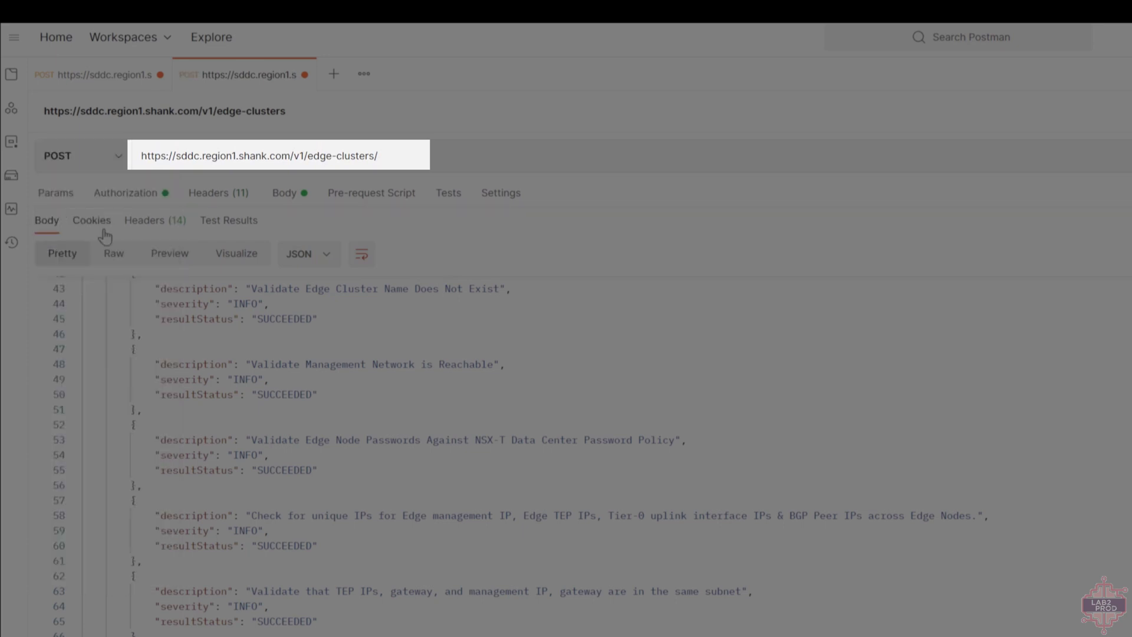
pyautogui.click(289, 200)
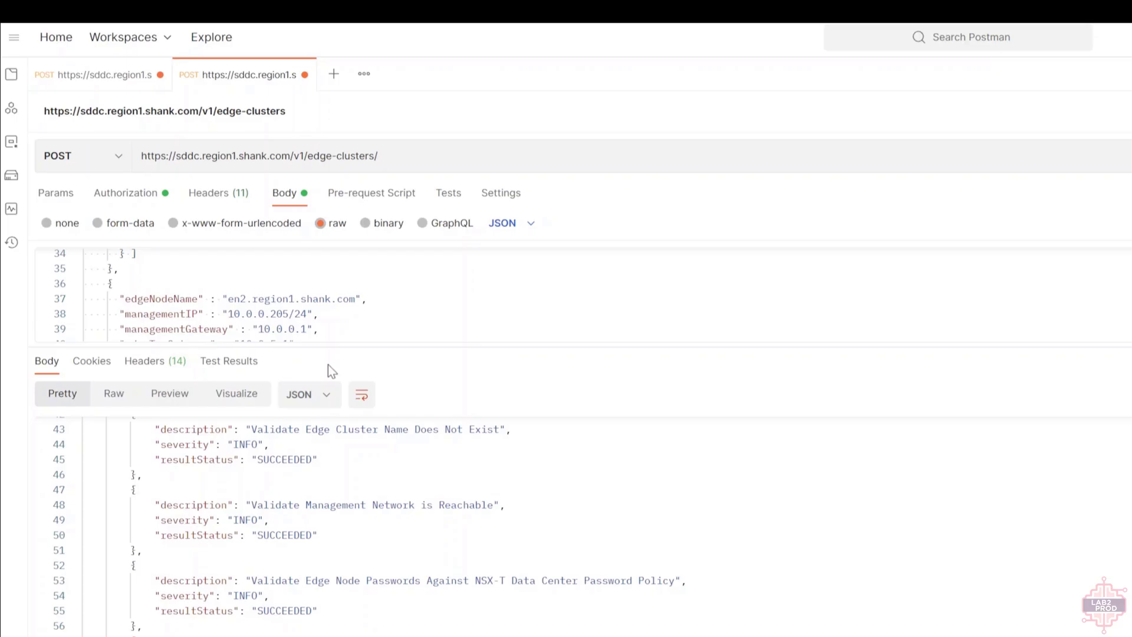
pyautogui.moveTo(342, 347); pyautogui.dragTo(342, 619)
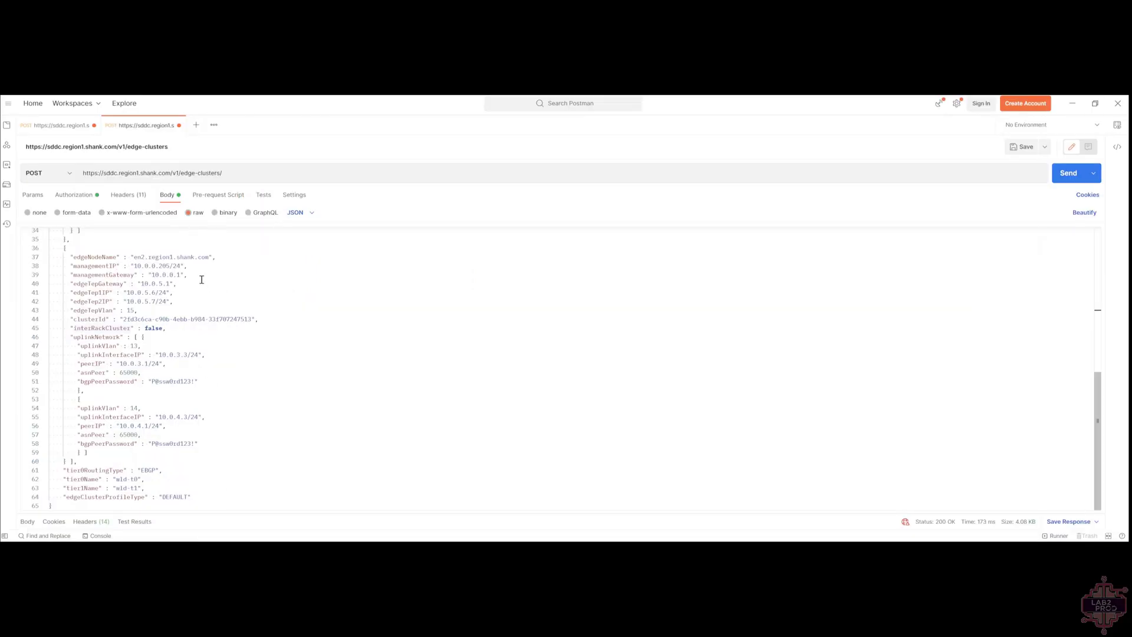
pyautogui.click(1069, 172)
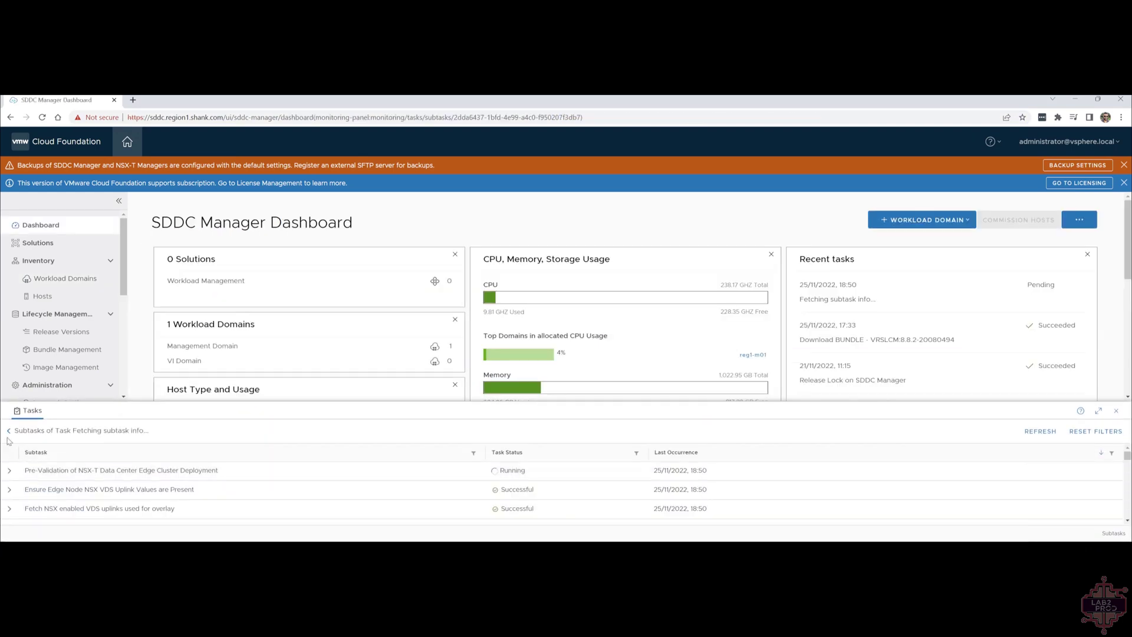
# Return to the full Tasks list showing the Adding edge cluster task at 16%
pyautogui.click(9, 431)
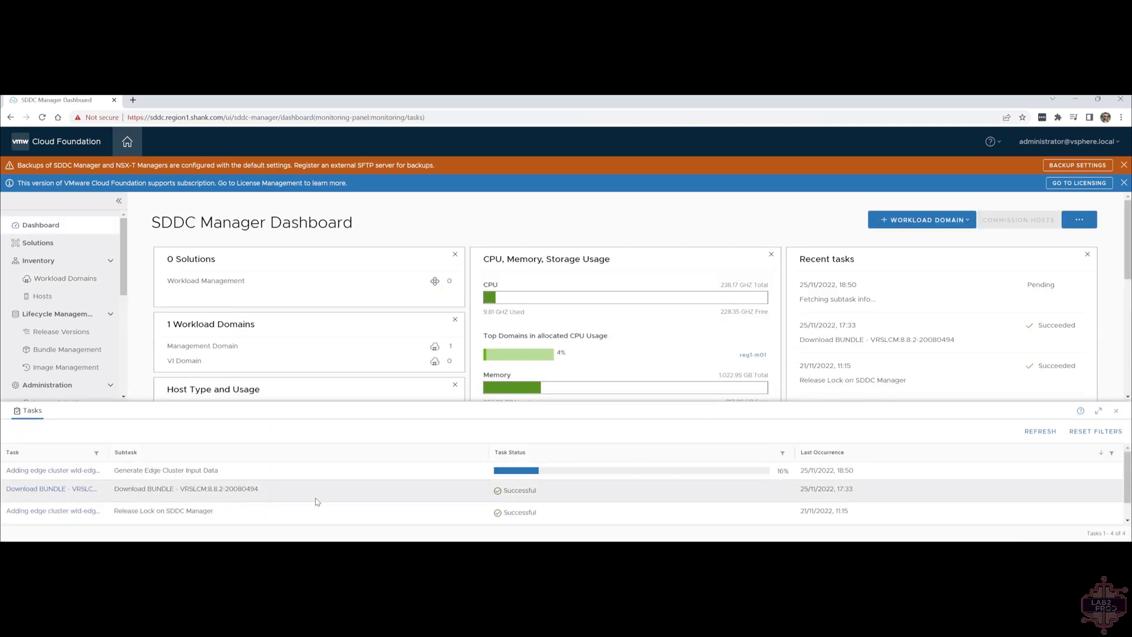